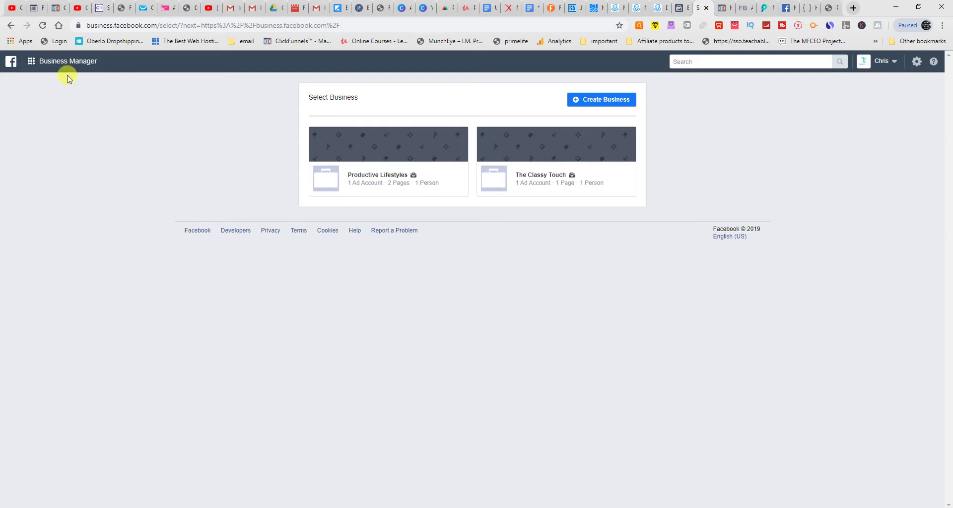
Step: Examine the Marketing Funnel Master page's account menu for Business Manager entries and look through the page's posts
left_click(789, 9)
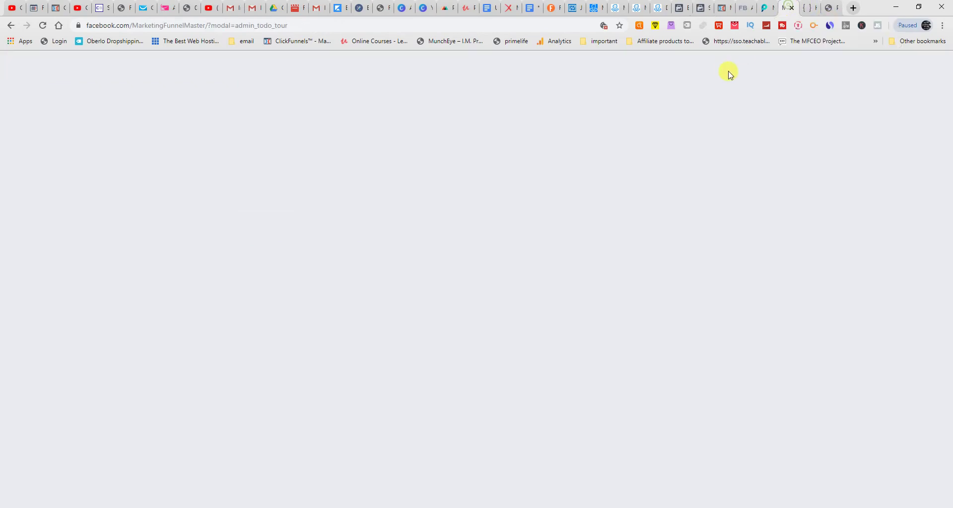
left_click(663, 60)
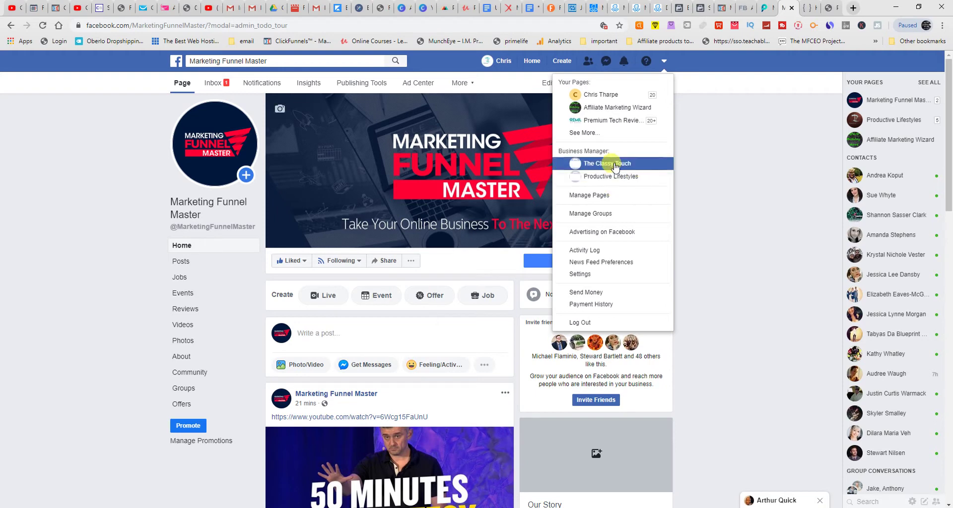
left_click(715, 170)
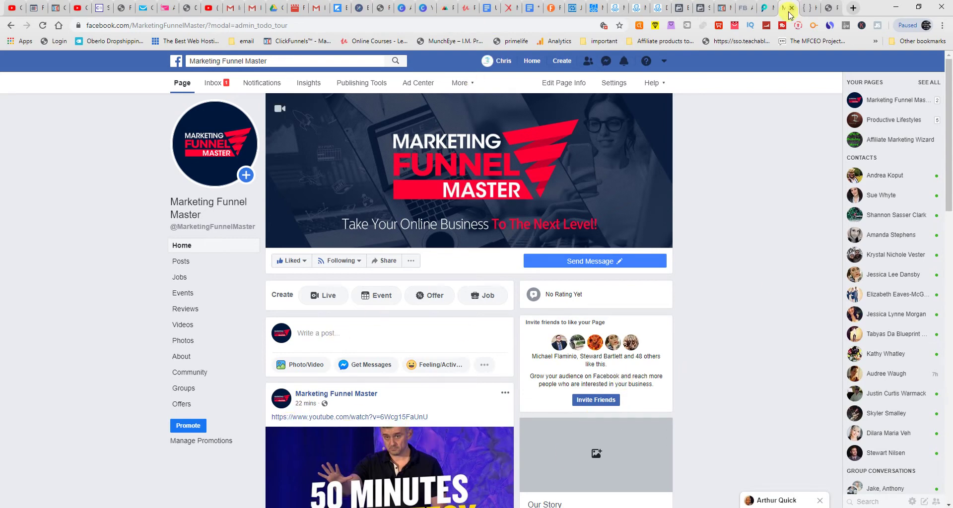
scroll(480, 313, "down", 6)
scroll(480, 313, "down", 7)
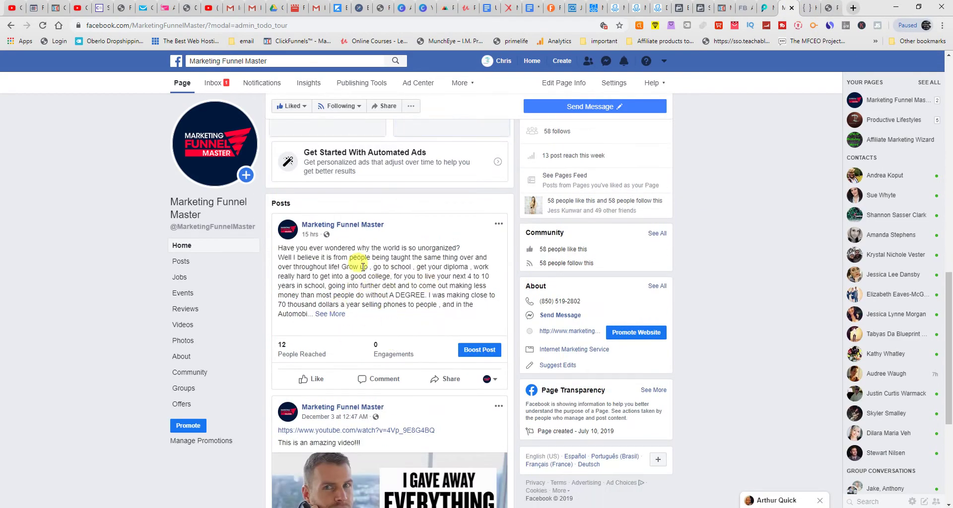
Step: Return to the Business Manager selection page and examine the form for creating a new Business Manager account
left_click(836, 8)
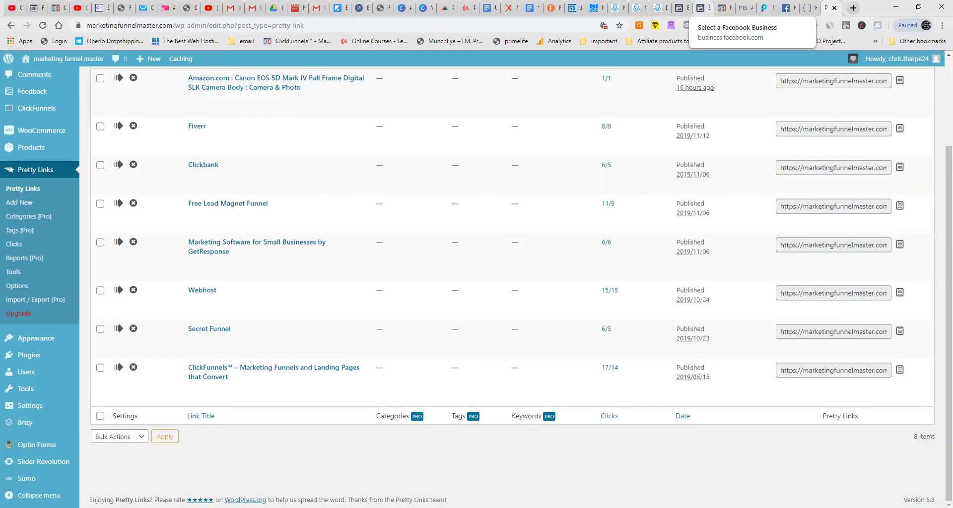
left_click(700, 8)
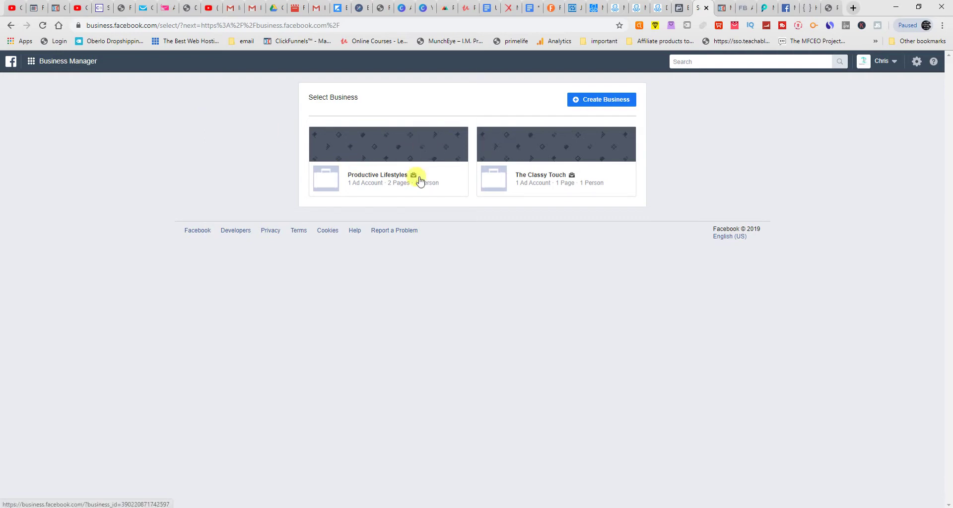
left_click(625, 103)
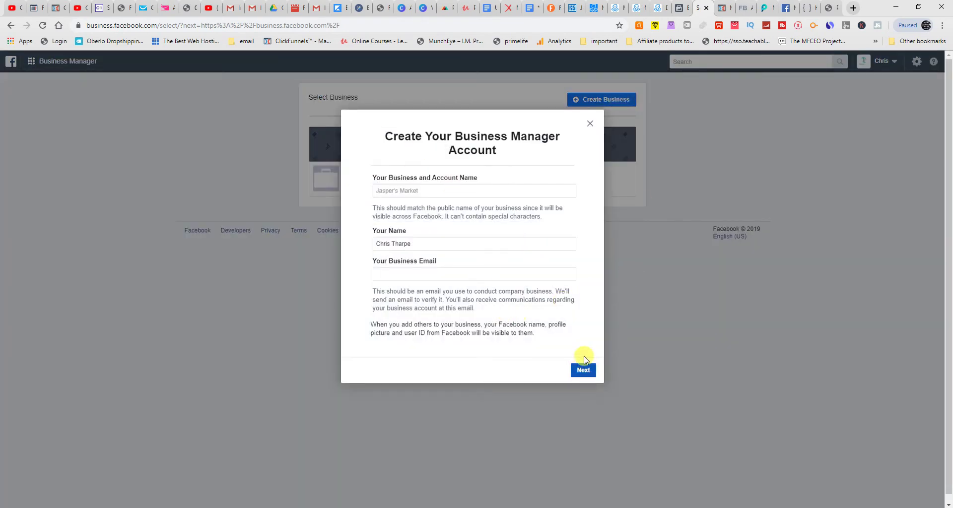
left_click(590, 123)
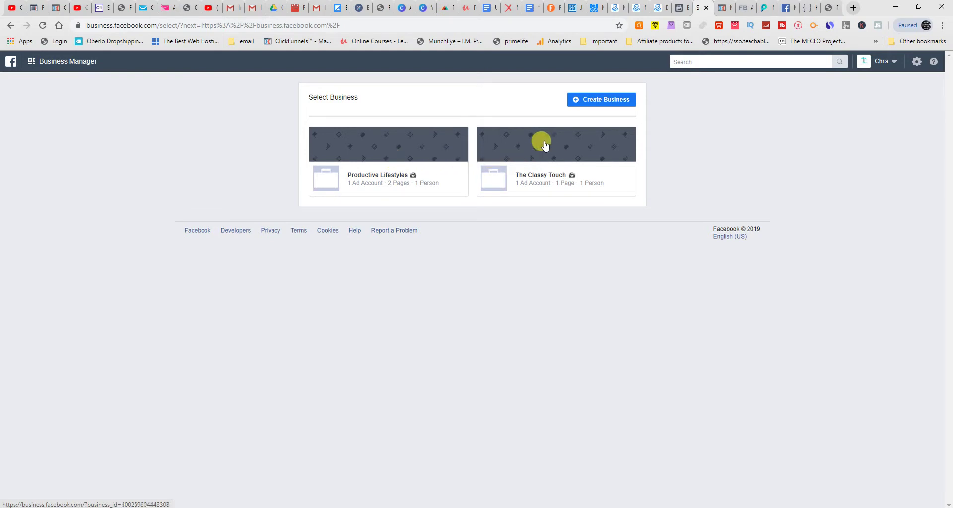
Step: Open the Productive Lifestyles business and view its data sources in Events Manager
left_click(365, 152)
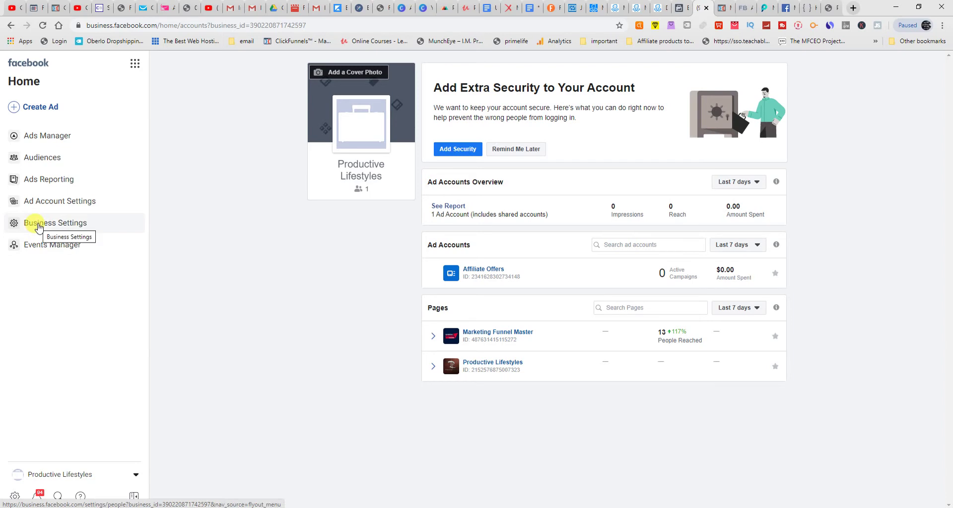
left_click(54, 247)
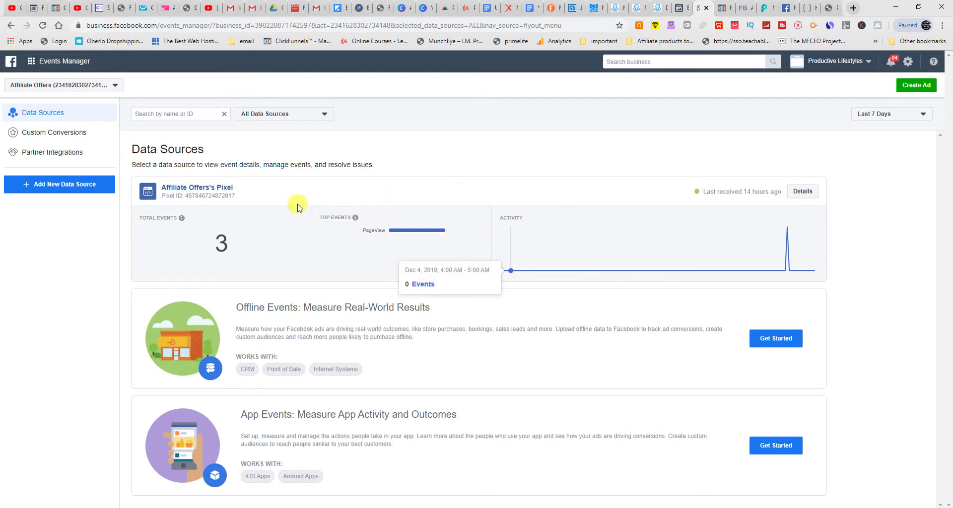
left_click(9, 27)
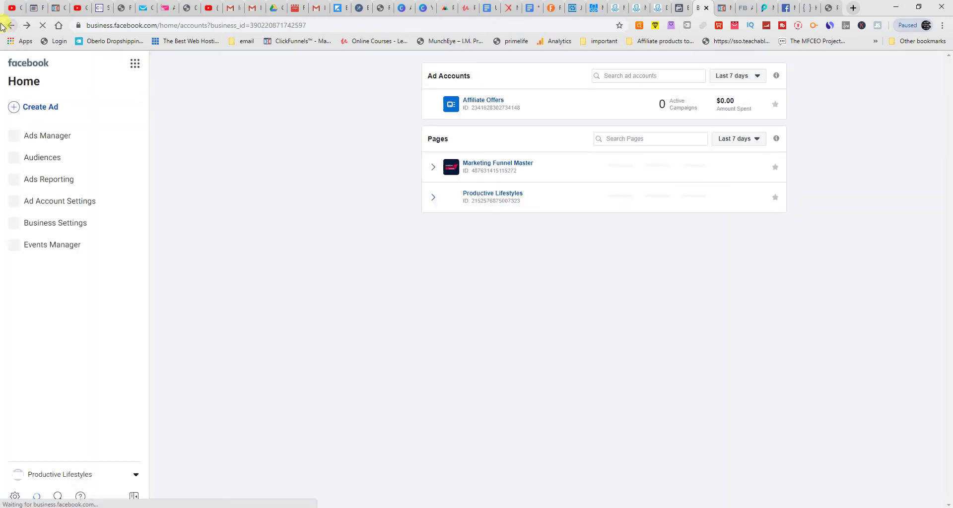
Step: Open the list of pixels under Data Sources in the Productive Lifestyles business settings
left_click(55, 232)
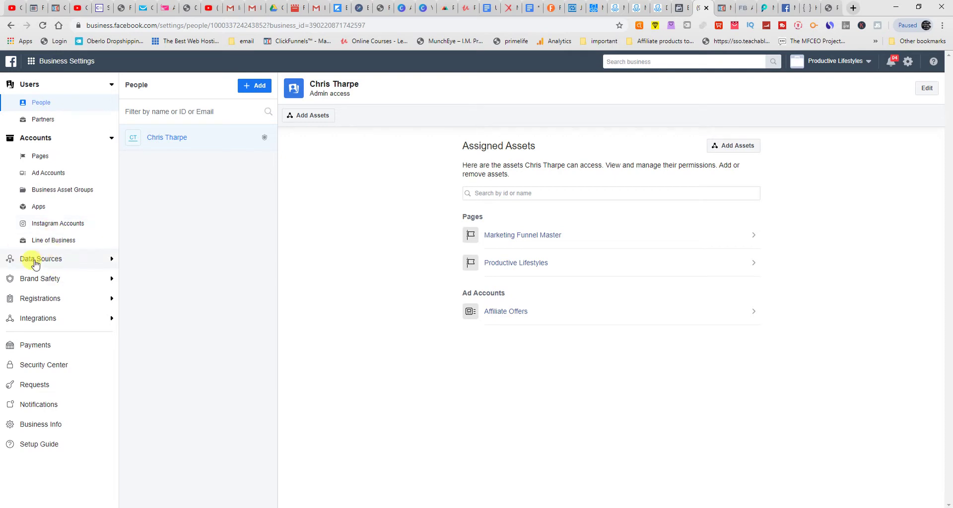
left_click(106, 258)
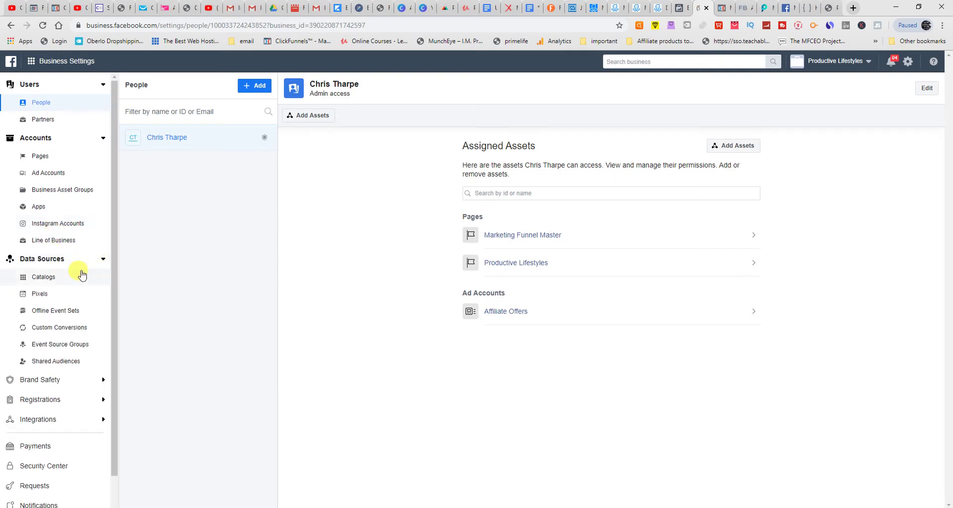
left_click(40, 293)
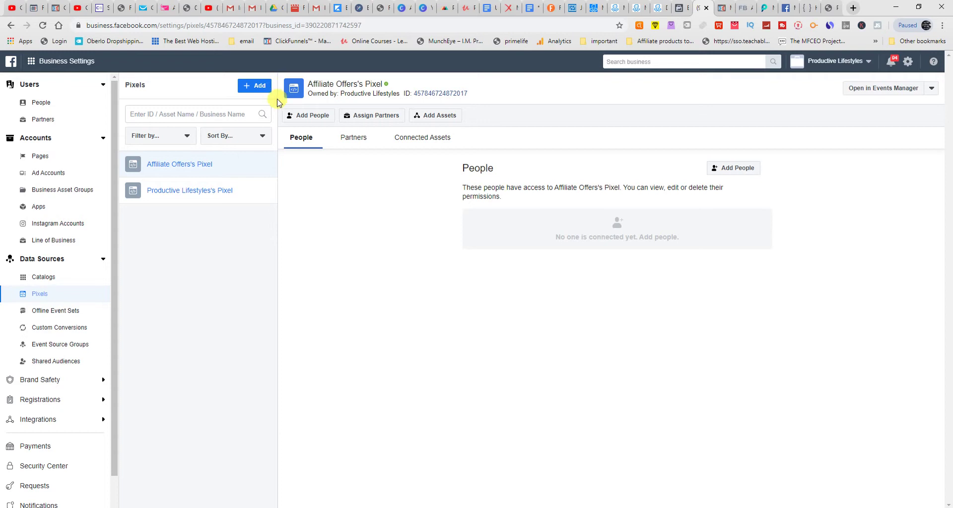
Step: Add a new pixel named TestPixel to the business
left_click(252, 88)
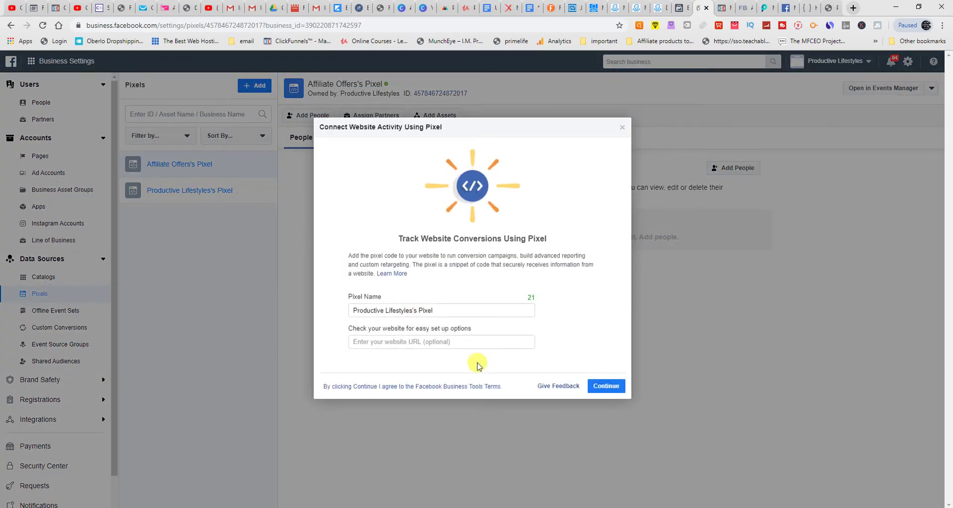
triple_click(464, 310)
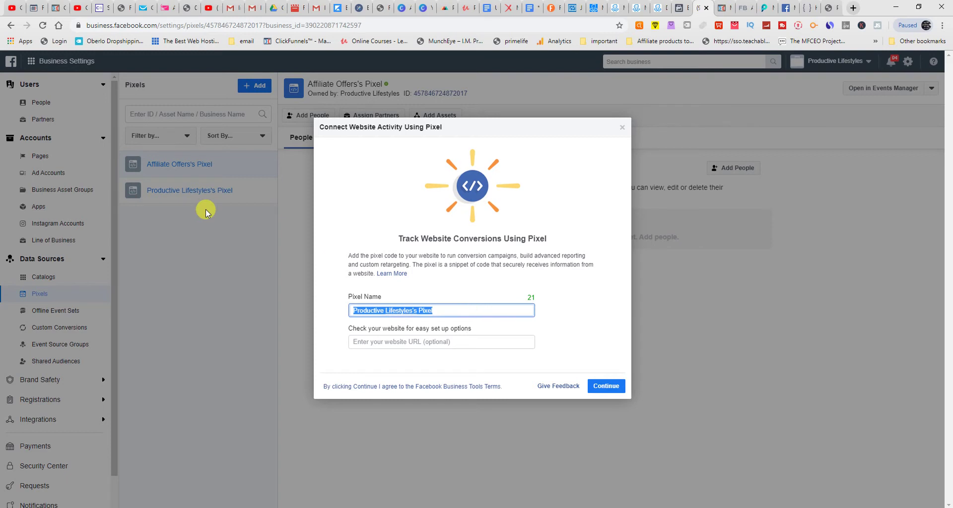
type("Test")
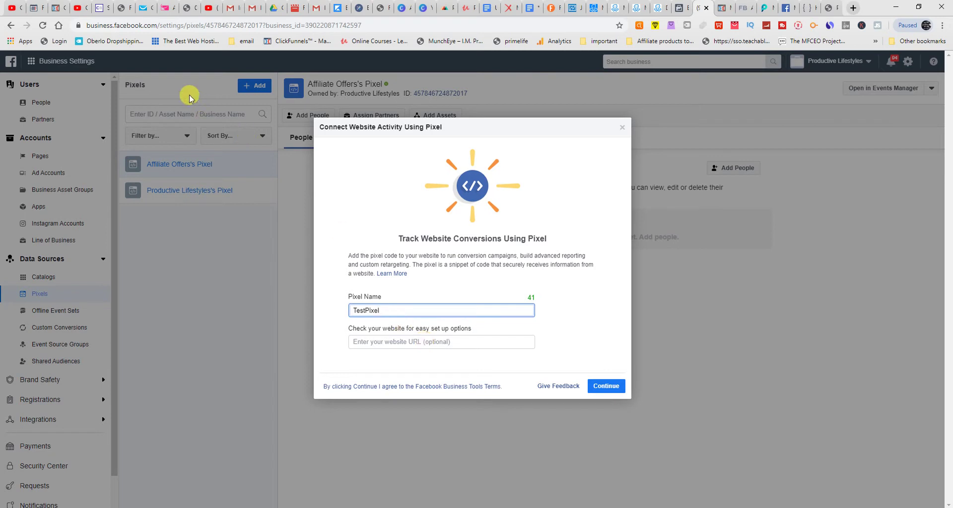
left_click(604, 390)
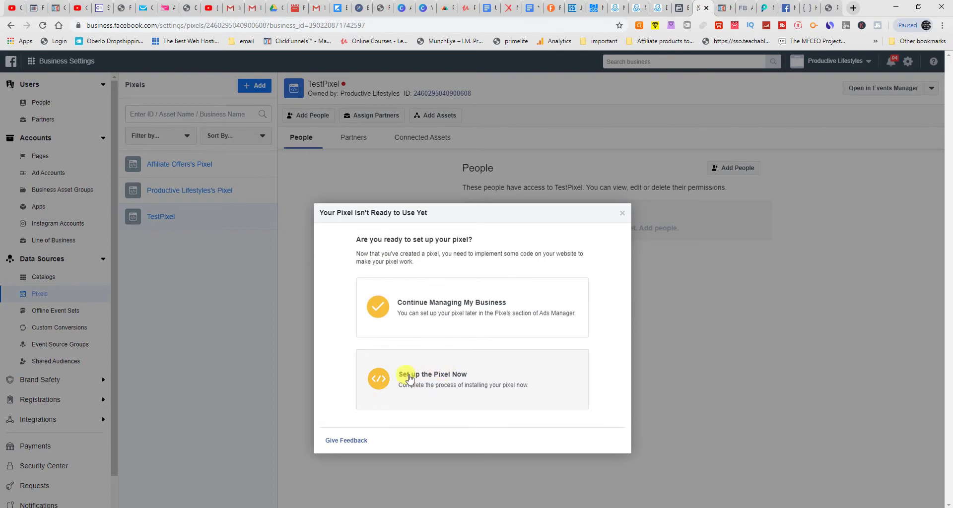
Step: Choose manual code installation for TestPixel, copy its base code to the clipboard and close the installation setup
left_click(459, 378)
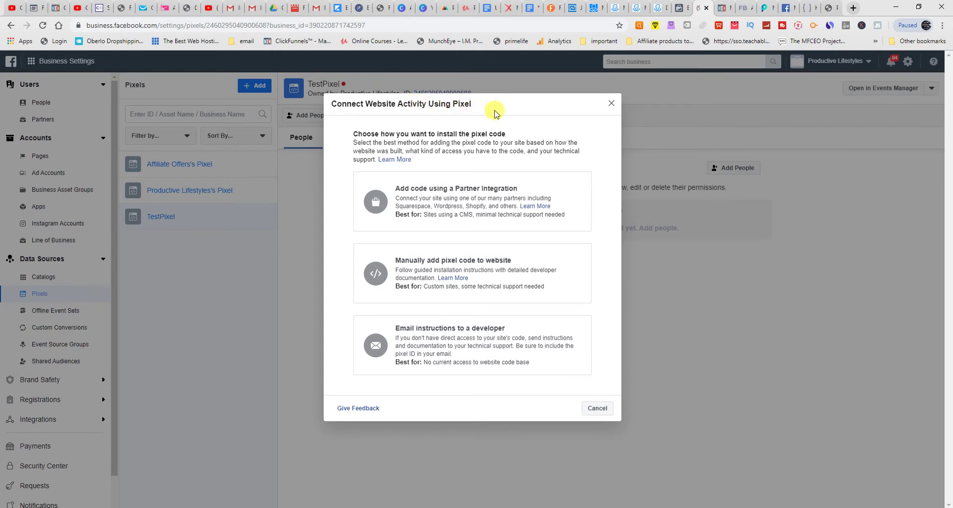
left_click_drag(495, 119, 497, 143)
left_click(506, 117)
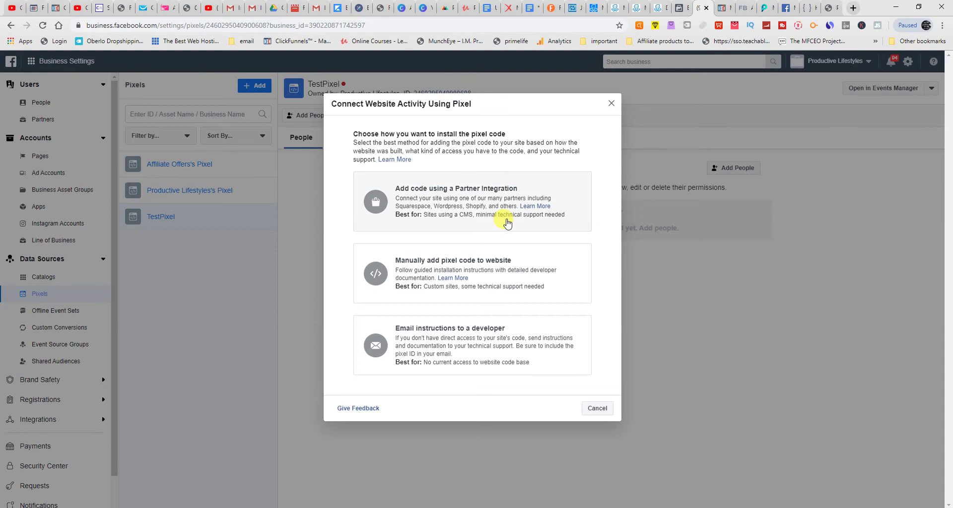
left_click(458, 262)
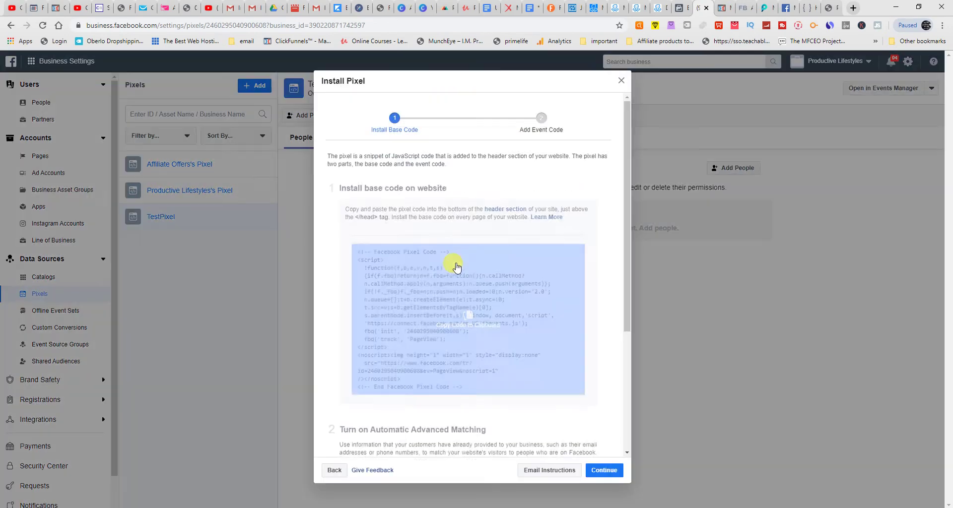
mouse_move(484, 307)
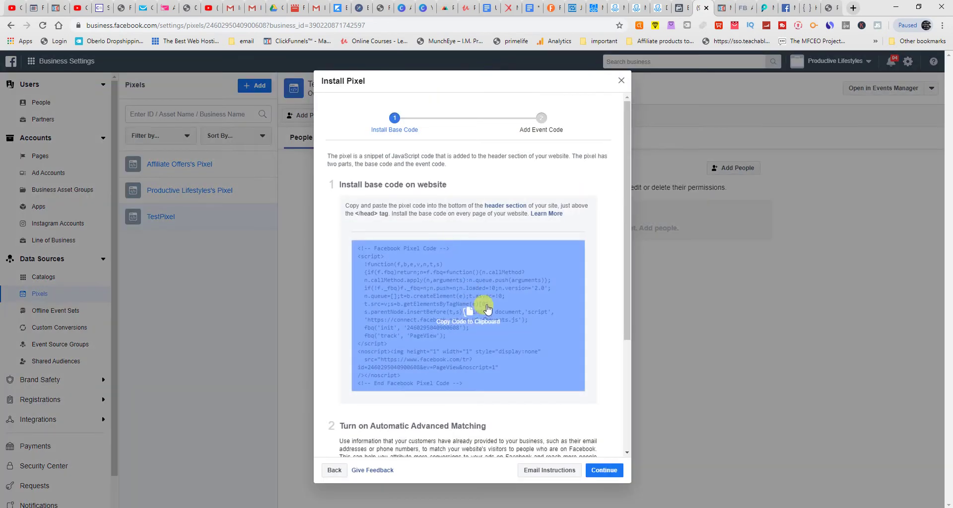
left_click(477, 311)
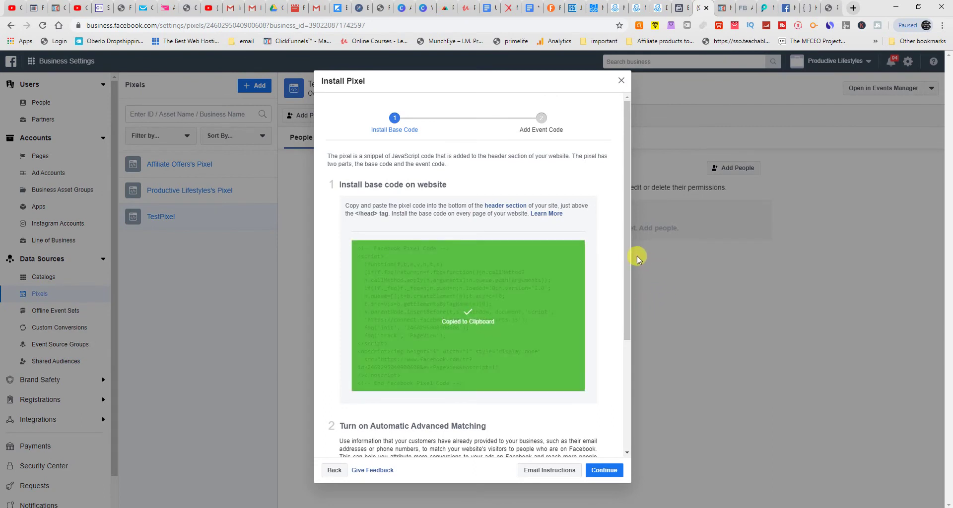
left_click_drag(627, 250, 614, 346)
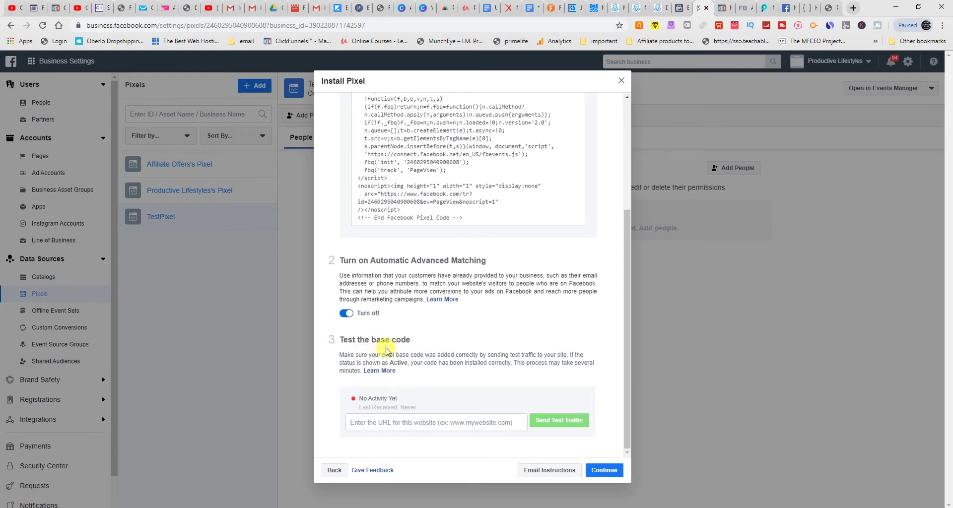
left_click(188, 310)
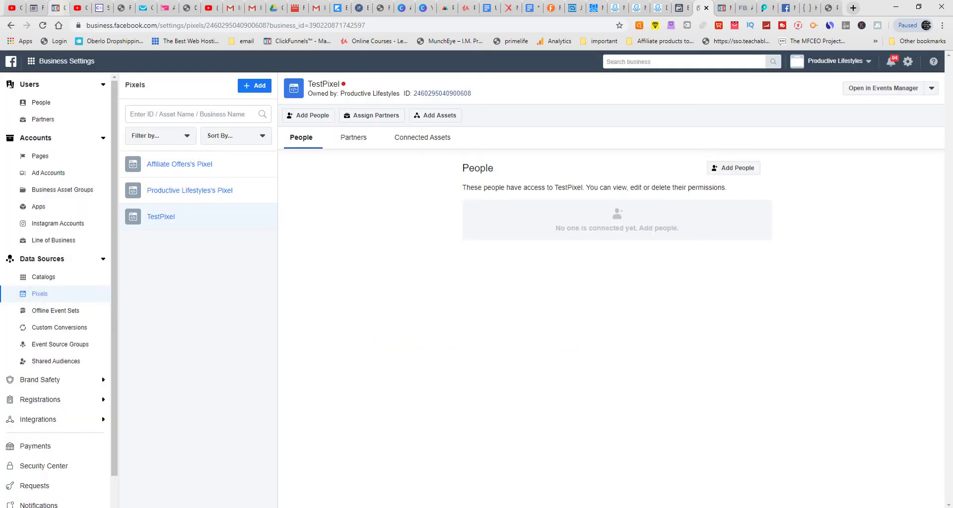
Step: Switch to ClickFunnels and open the settings of the ClickFunnels Affiliate Funnel, where the tracking code fields are
left_click(62, 7)
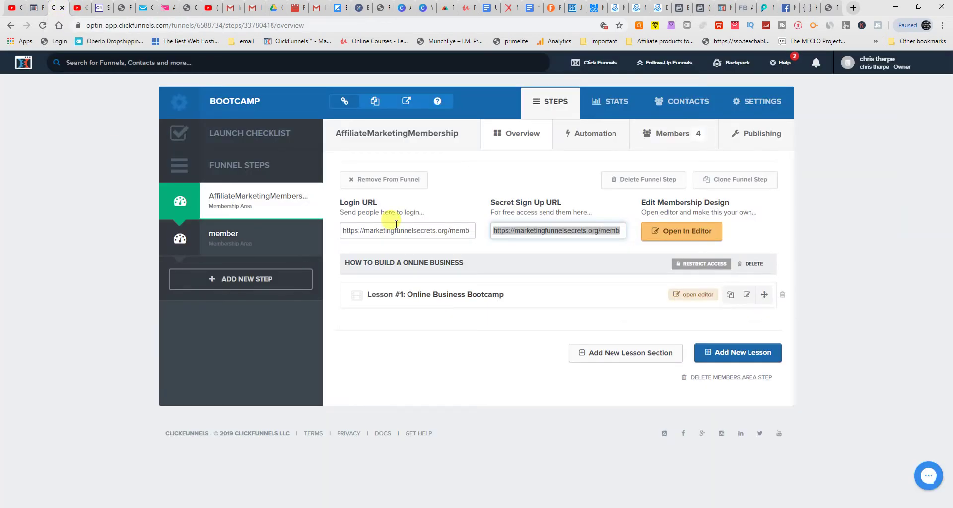
mouse_move(603, 63)
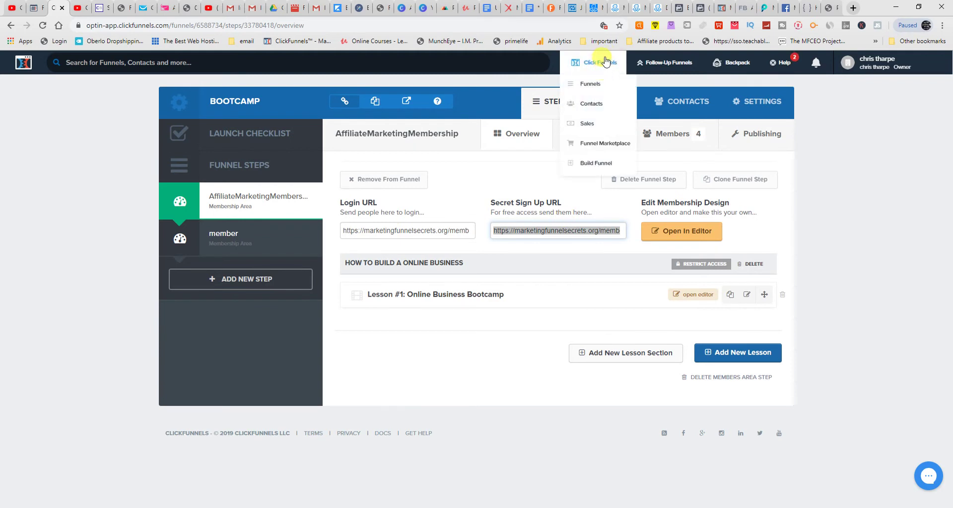
left_click(589, 86)
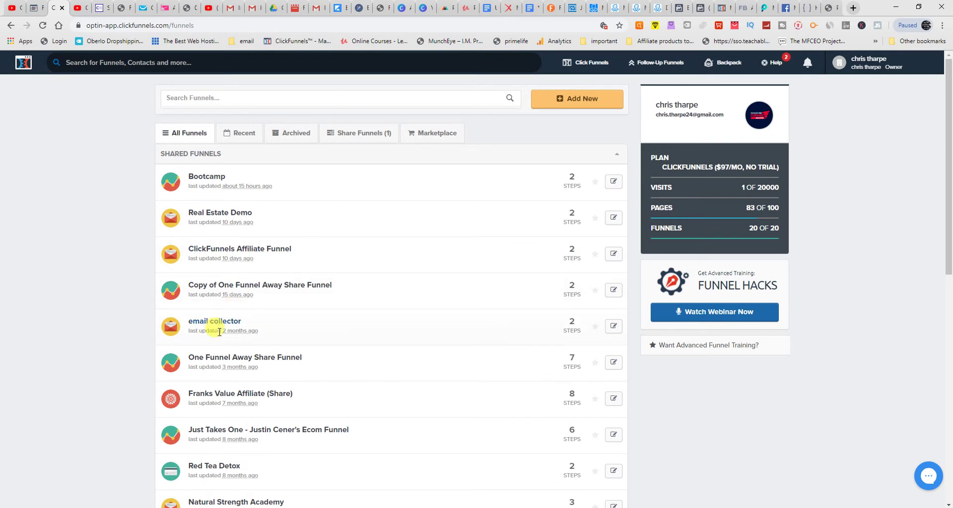
scroll(231, 394, "down", 1)
scroll(231, 394, "down", 1)
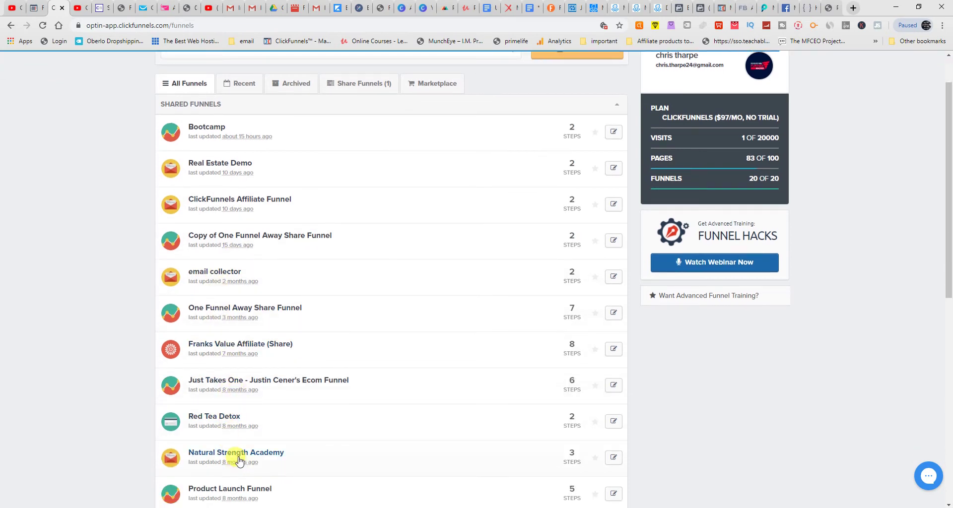
left_click(238, 430)
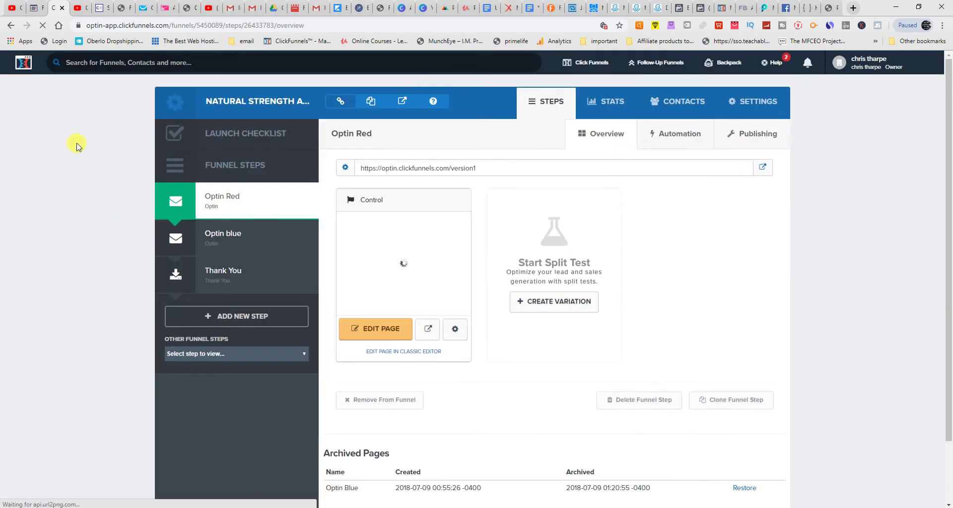
left_click(17, 57)
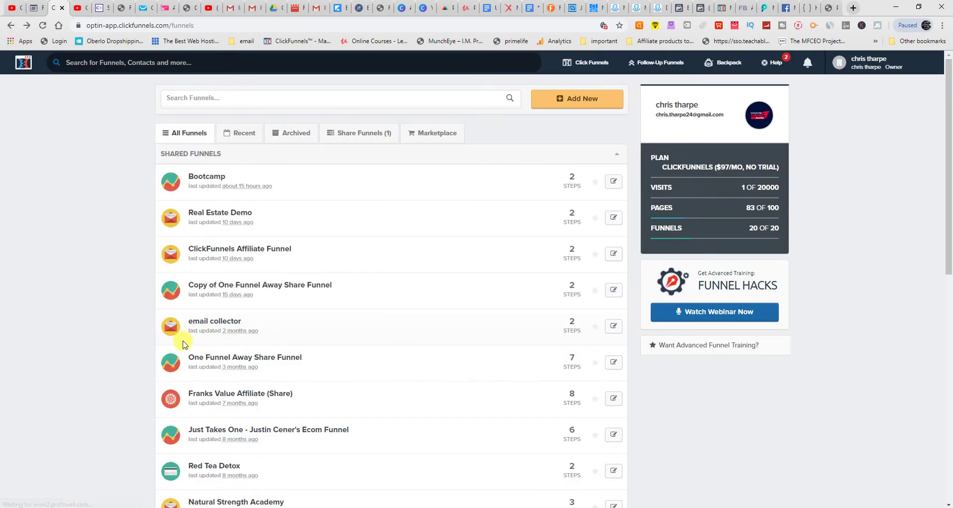
left_click(208, 253)
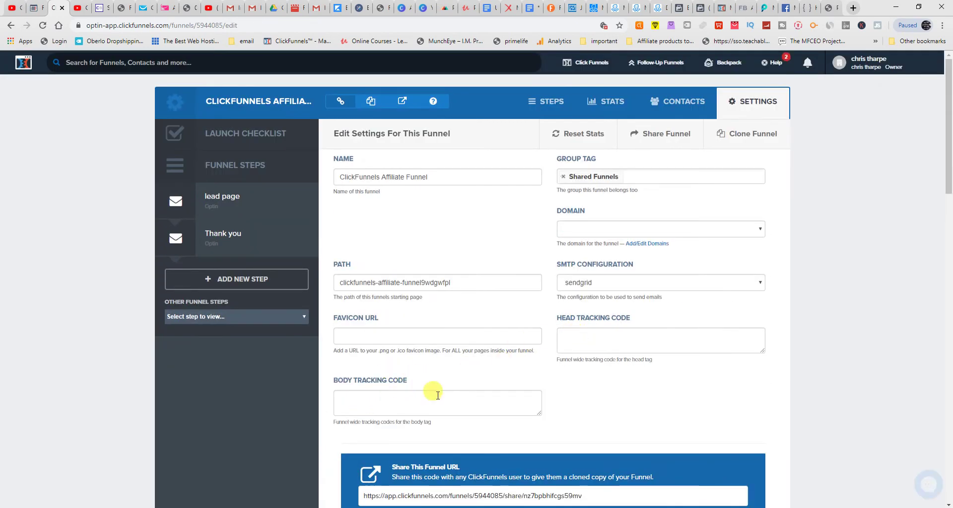
left_click(701, 7)
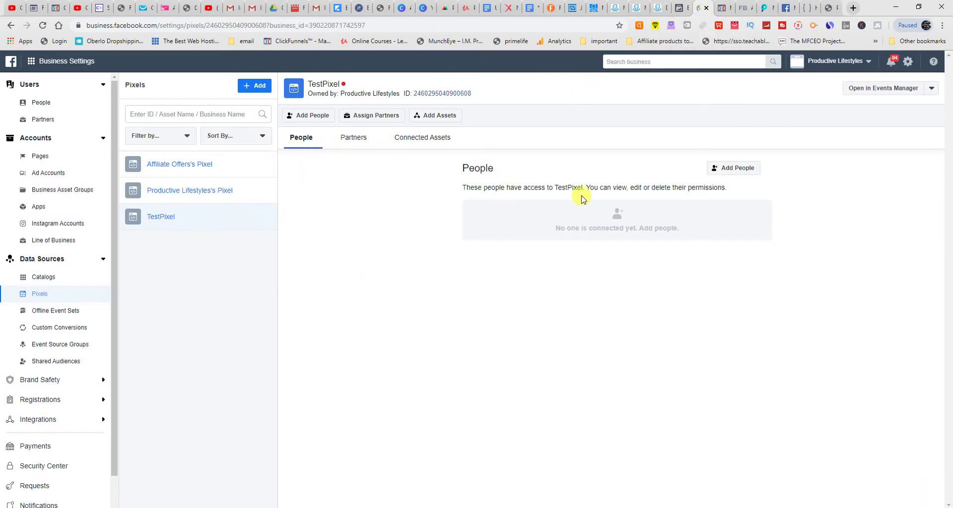
left_click(680, 8)
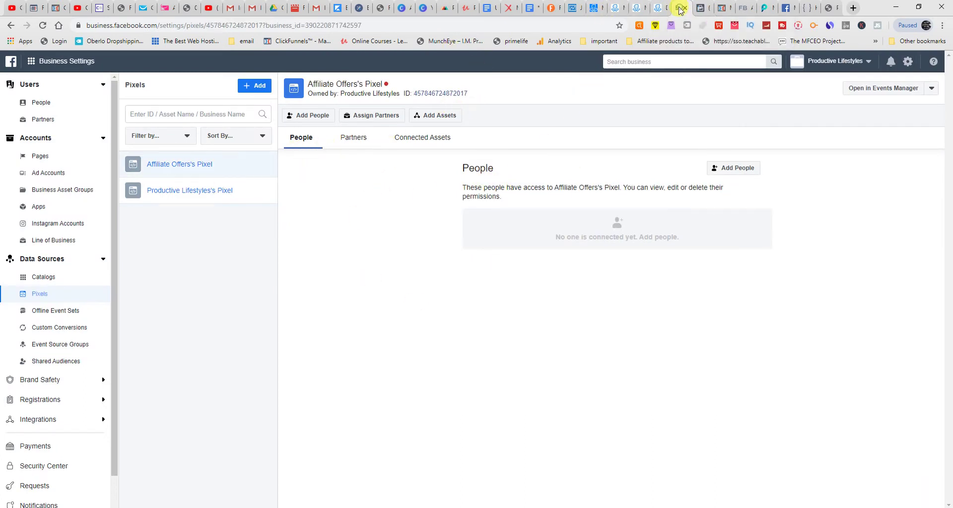
left_click(694, 14)
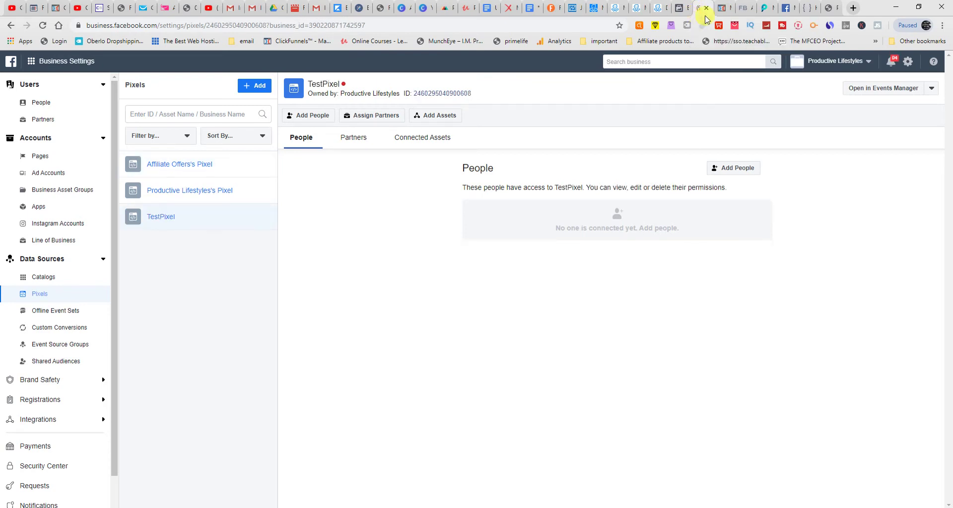
left_click(832, 9)
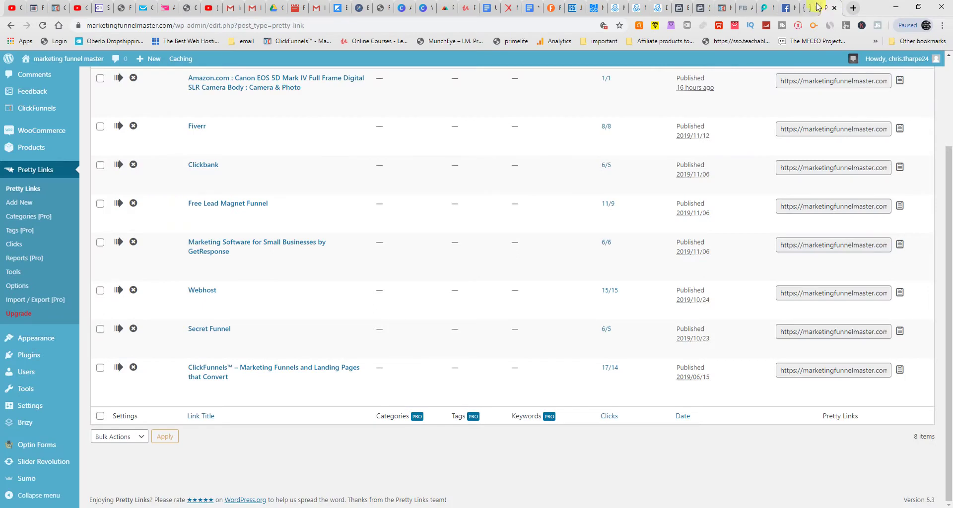
left_click(56, 8)
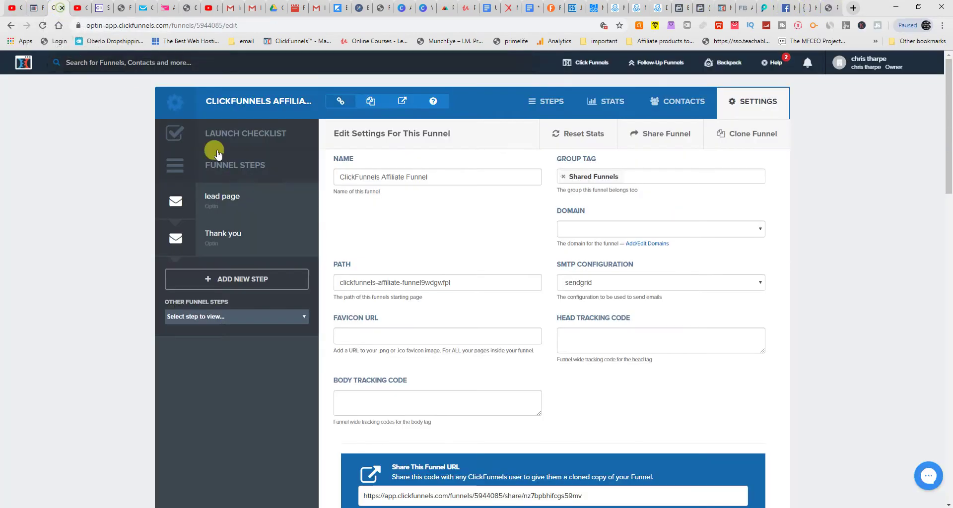
Step: Paste the copied TestPixel base code into the funnel's body tracking code and save the funnel settings
left_click(398, 394)
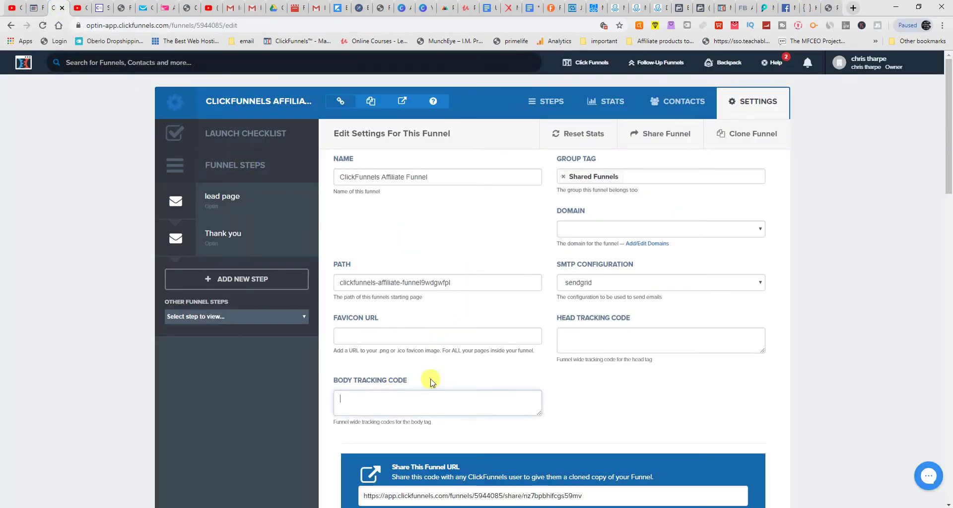
key("ctrl+v")
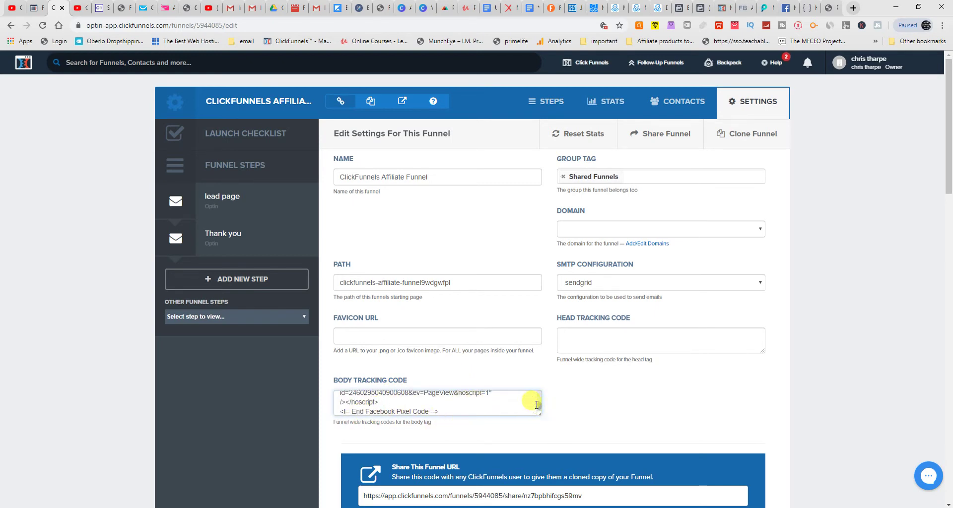
mouse_move(539, 405)
left_mouse_down()
mouse_move(539, 382)
mouse_move(537, 406)
left_mouse_up()
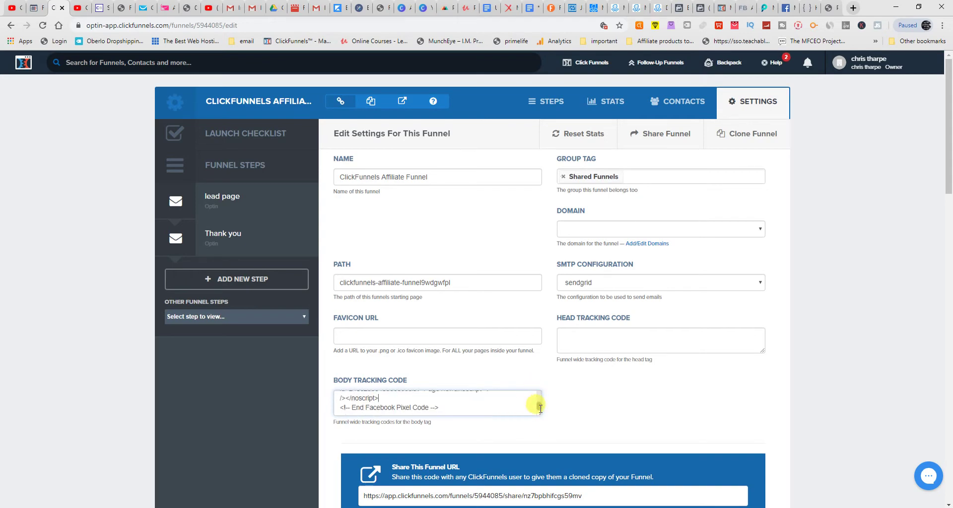
scroll(753, 366, "down", 20)
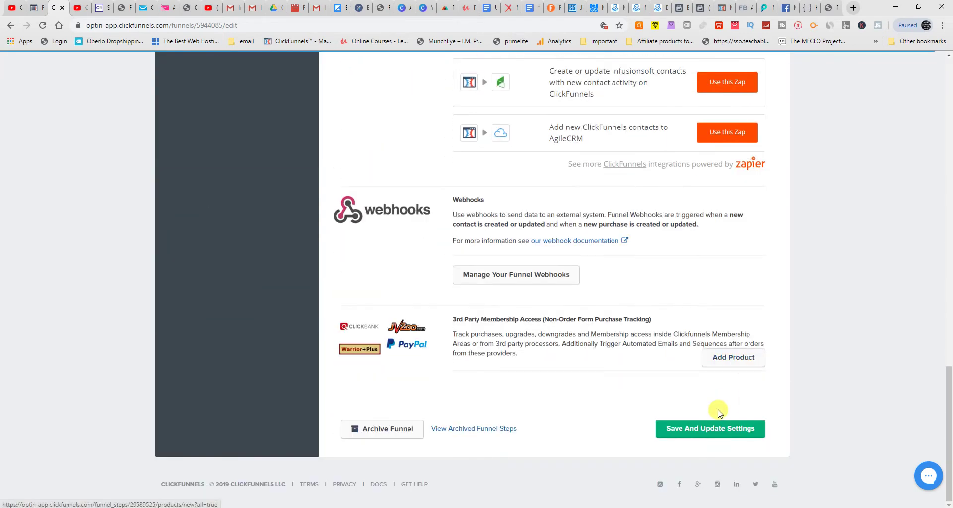
left_click(709, 427)
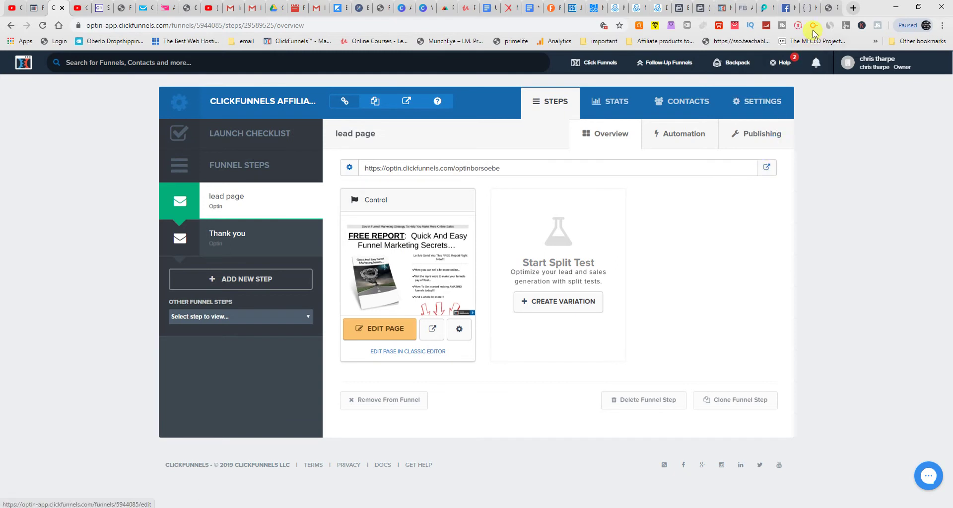
left_click(697, 9)
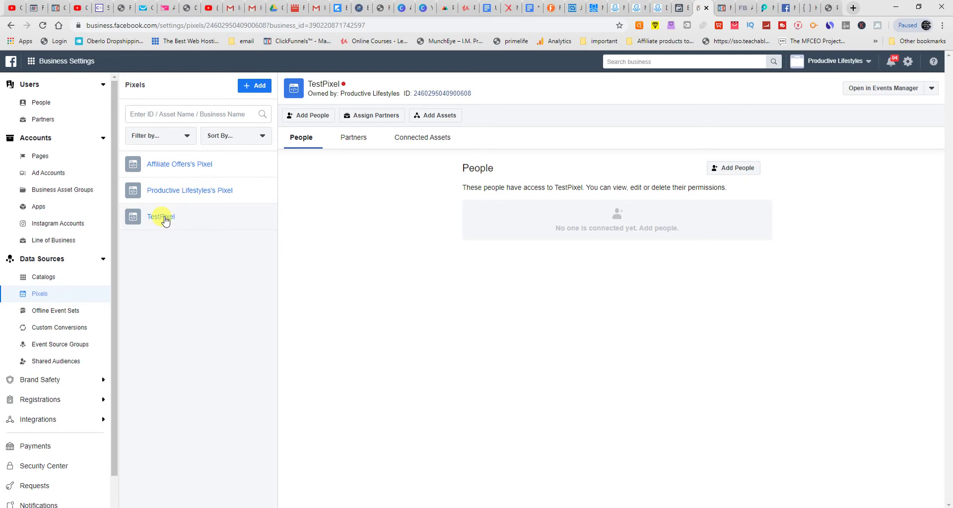
left_click(179, 193)
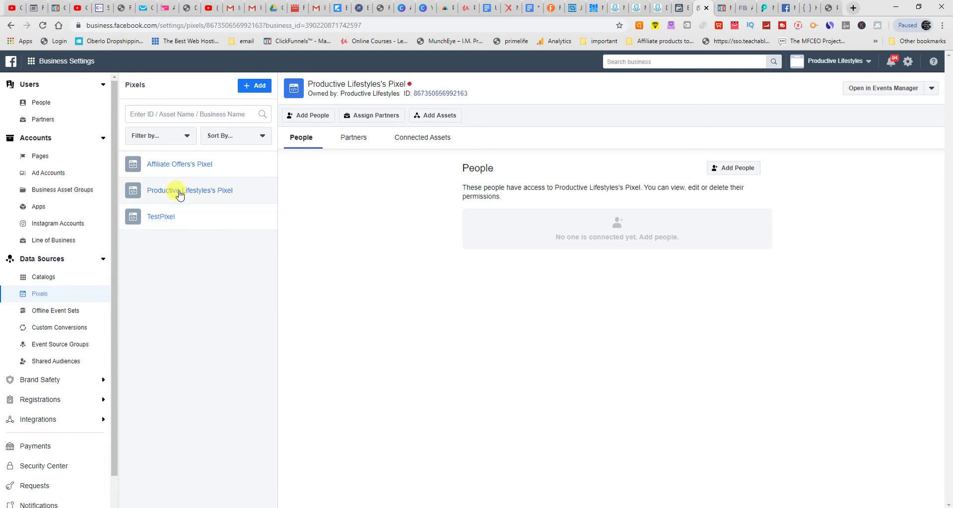
left_click(164, 216)
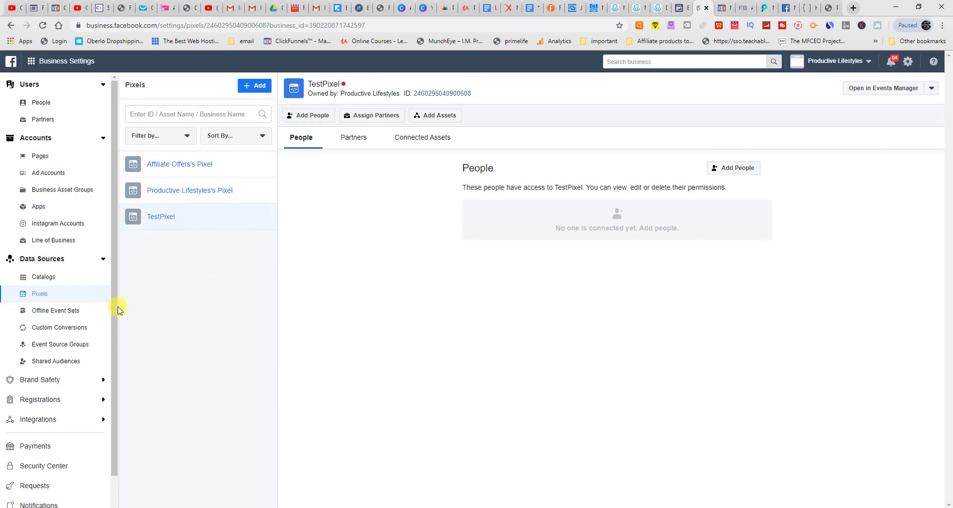
left_click(40, 313)
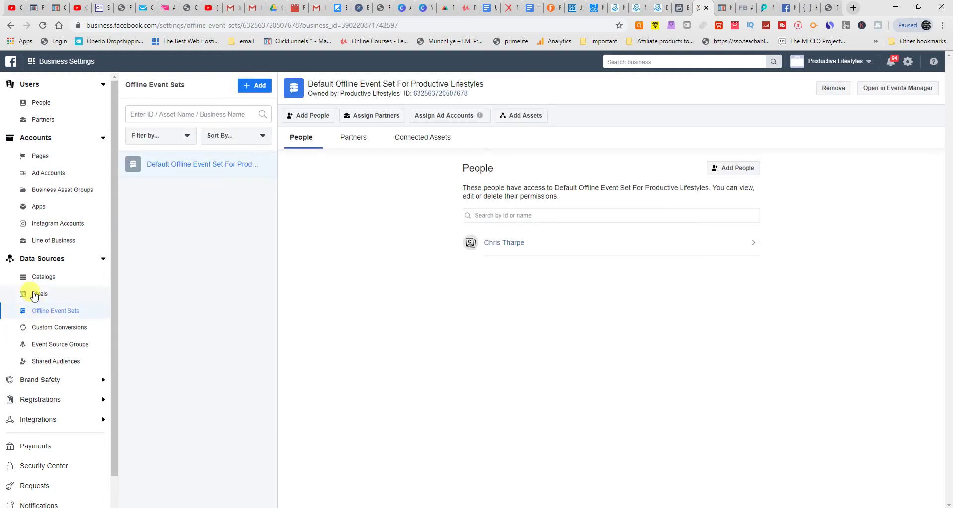
left_click(35, 295)
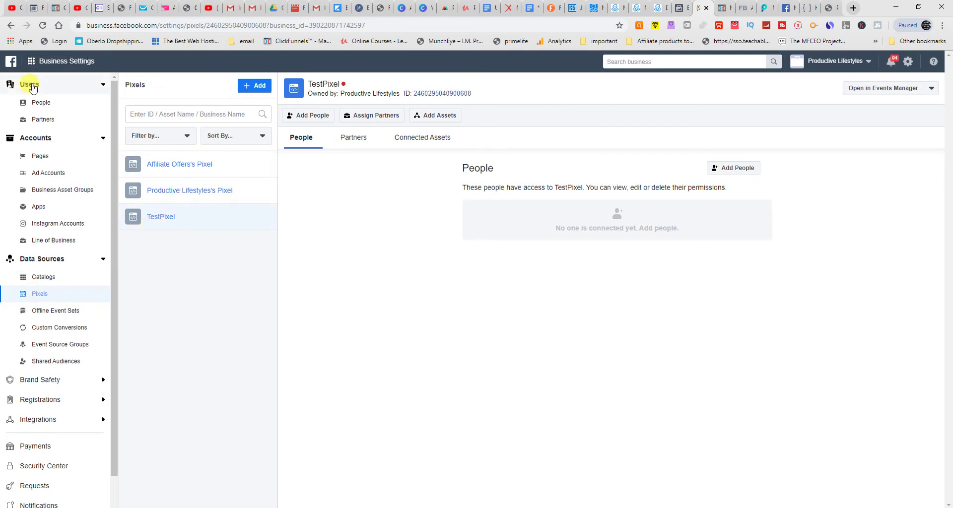
Step: Reopen Business Settings and display the pixels under Data Sources
left_click(74, 61)
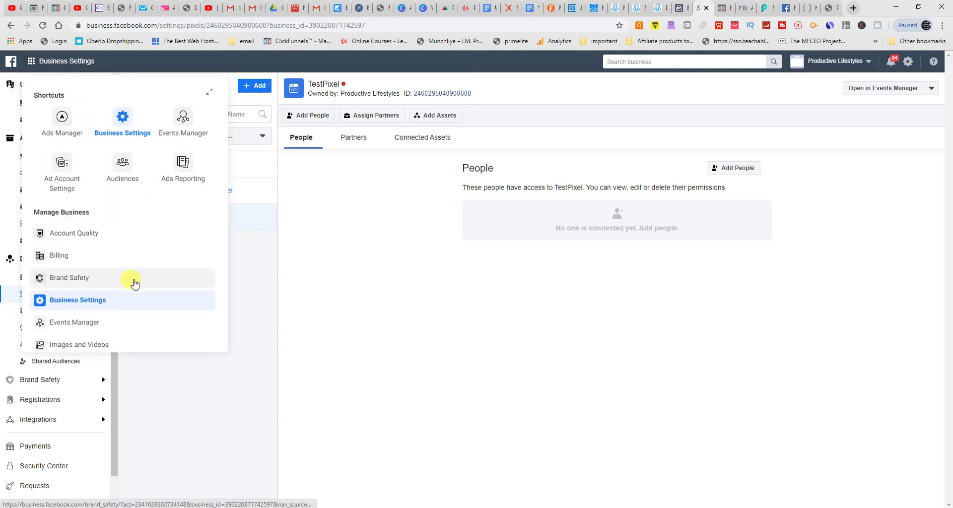
left_click(95, 300)
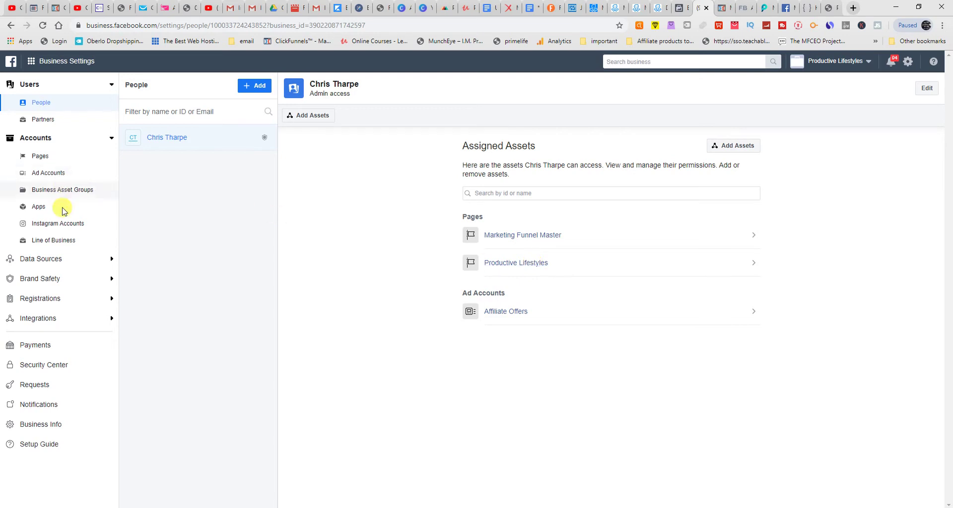
left_click(109, 259)
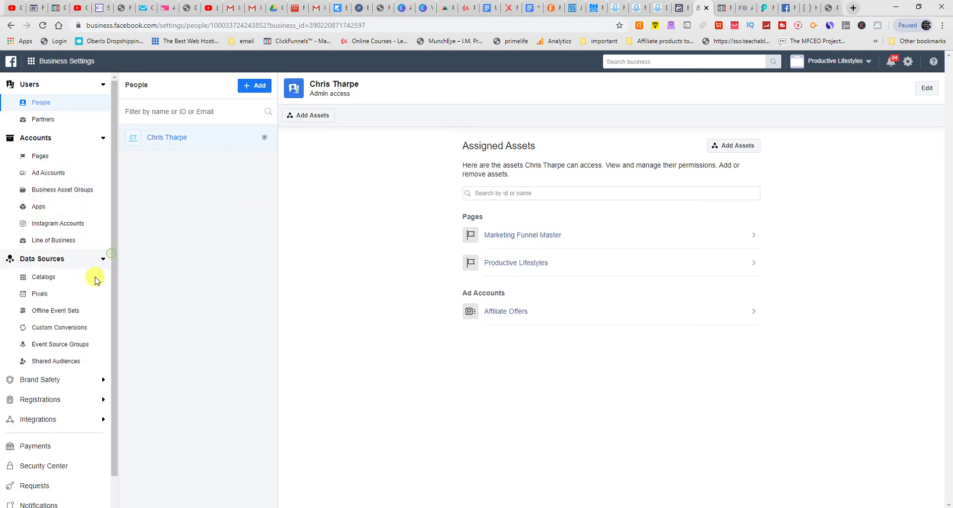
left_click(51, 296)
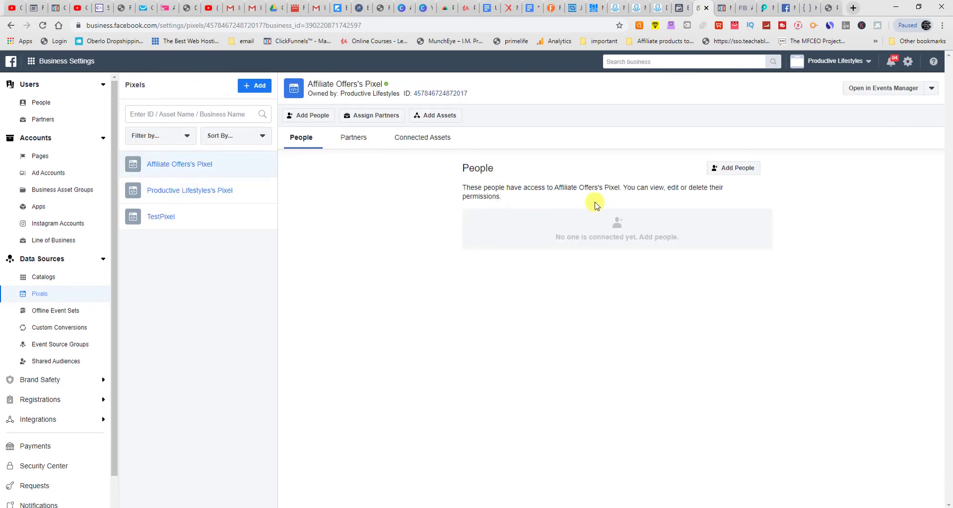
Step: Open the pixel in Events Manager and change the displayed data source to TestPixel
left_click(893, 89)
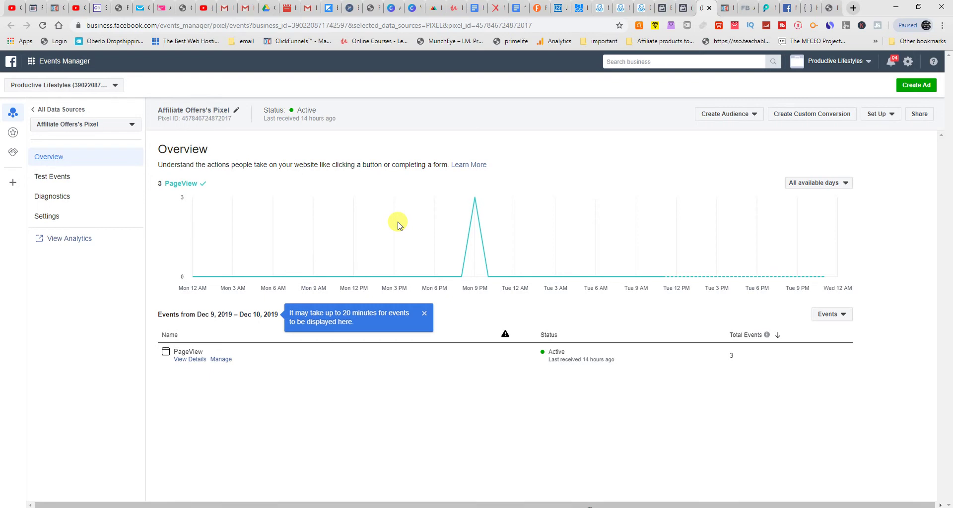
left_click(132, 124)
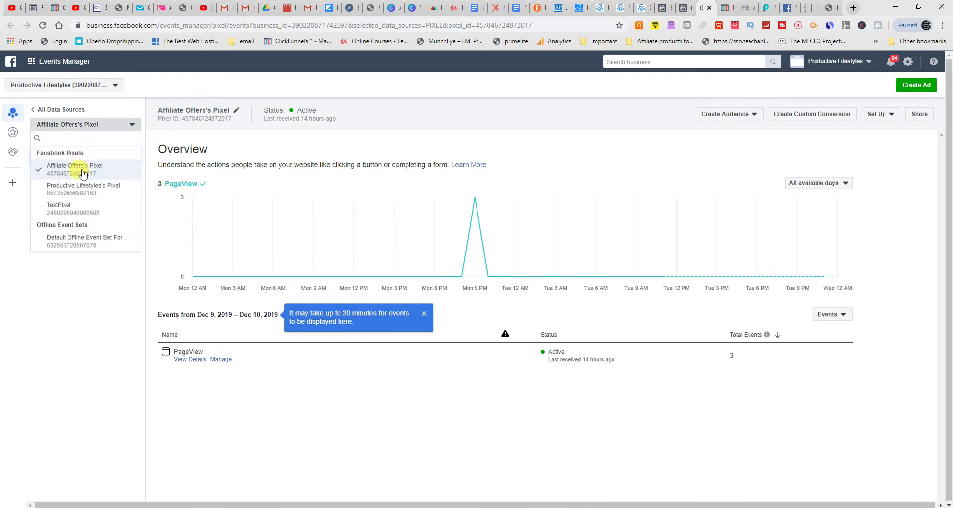
left_click(76, 207)
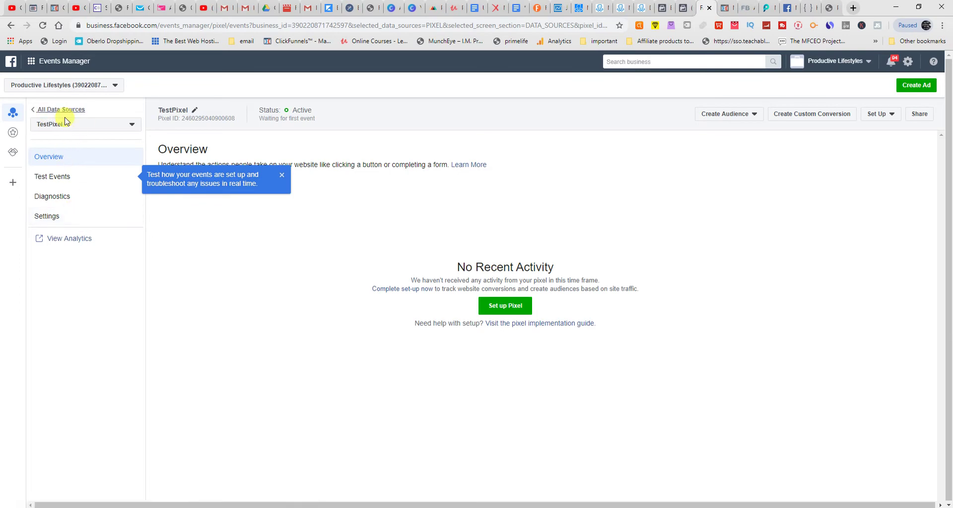
Step: Start the TestPixel setup with manual code installation and go to the section for testing the base code
left_click(525, 304)
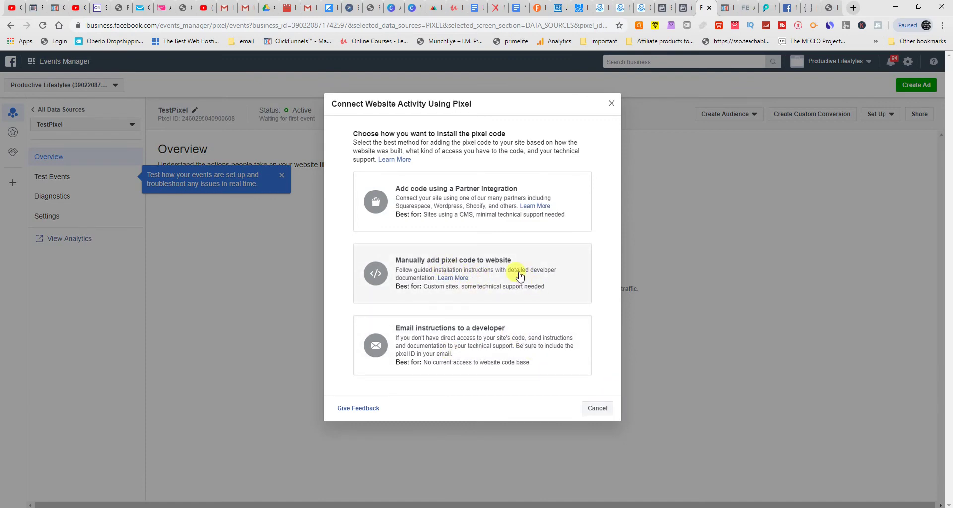
left_click(519, 273)
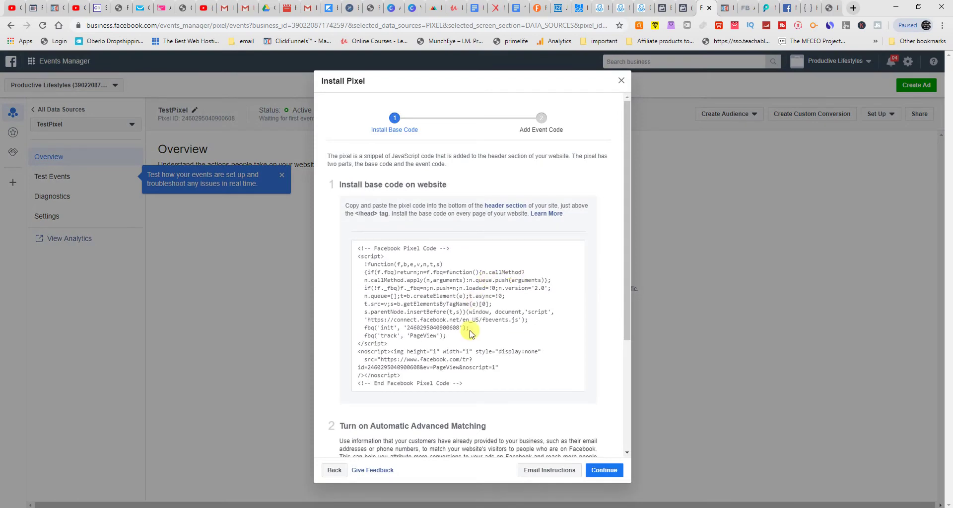
left_click(472, 344)
scroll(477, 334, "down", 3)
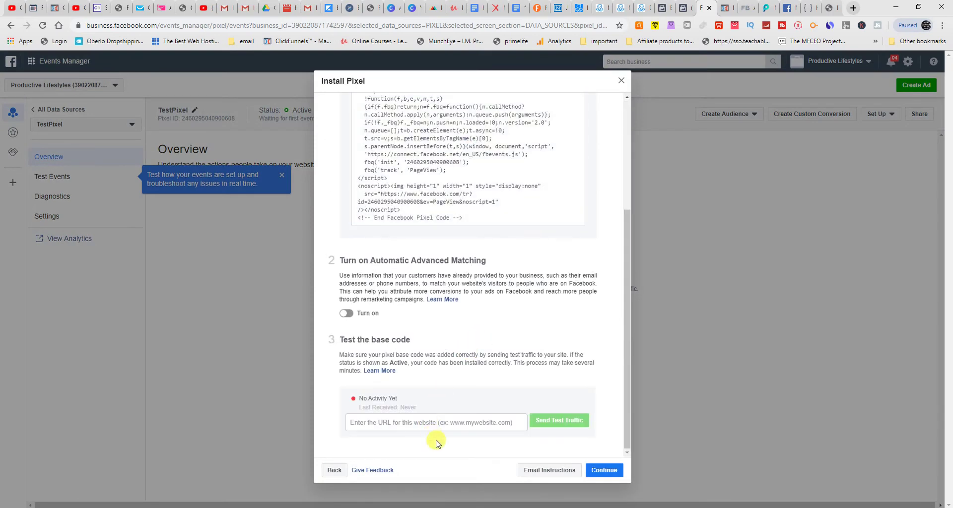
left_click(429, 423)
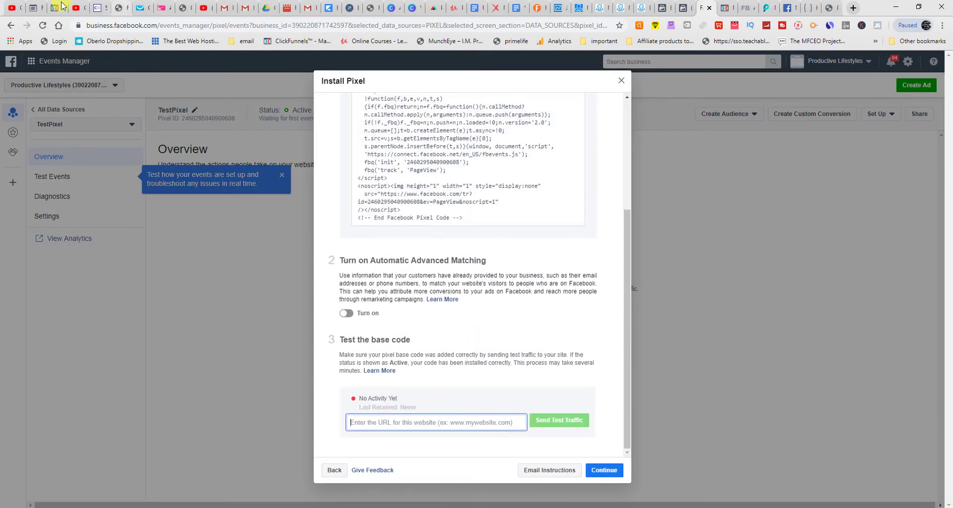
key("ctrl+v")
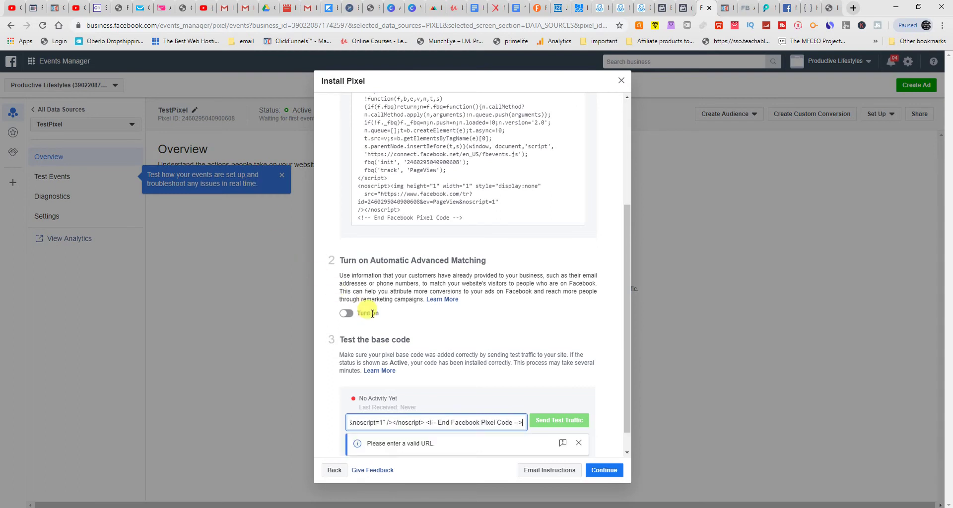
key("ctrl+z")
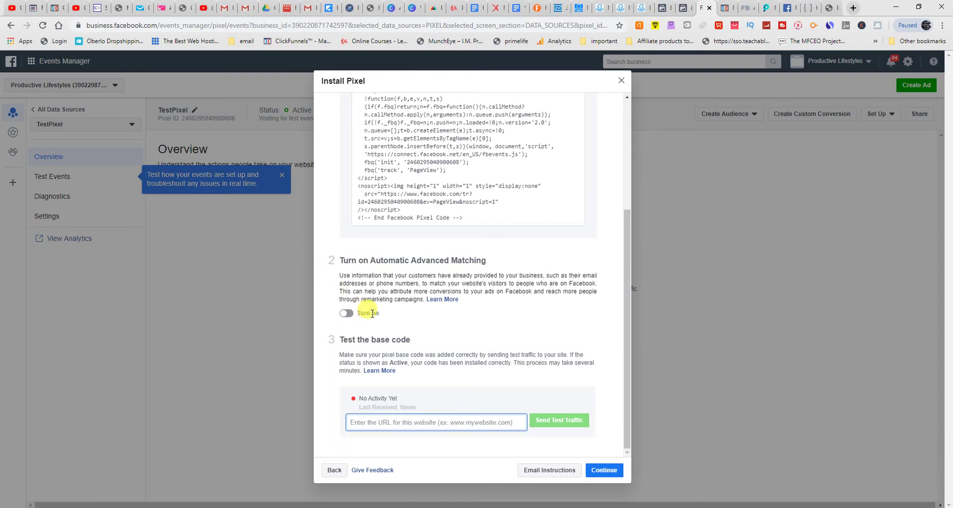
Step: Switch to ClickFunnels and copy the lead page's full URL to the clipboard
left_click(52, 9)
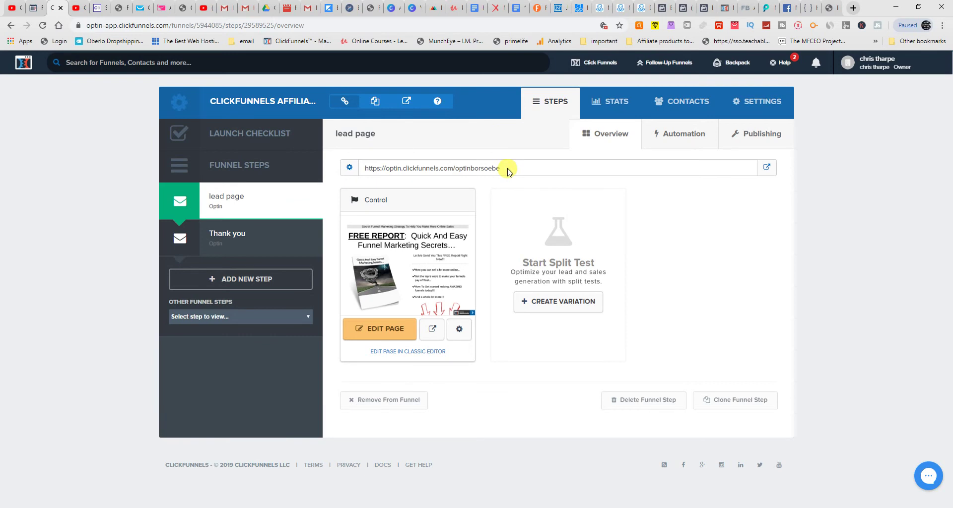
double_click(492, 168)
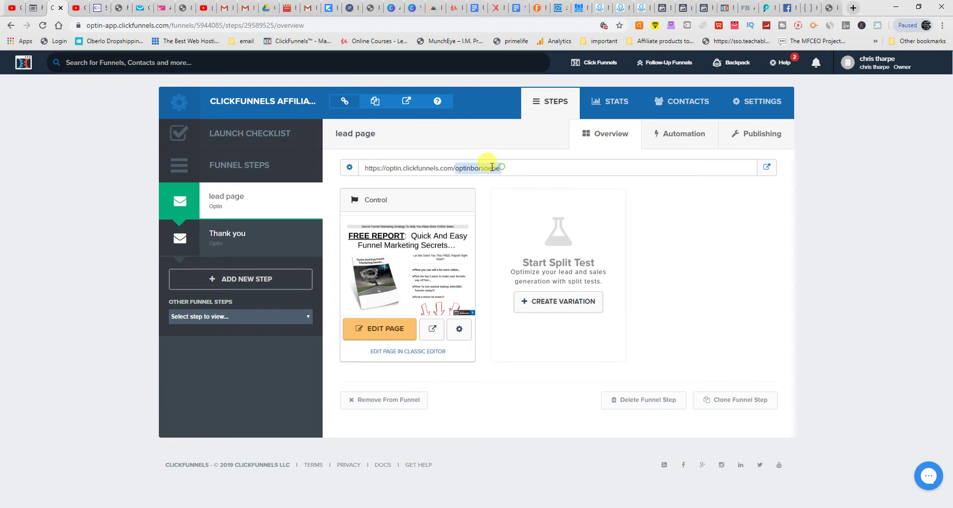
triple_click(501, 168)
key("ctrl+c")
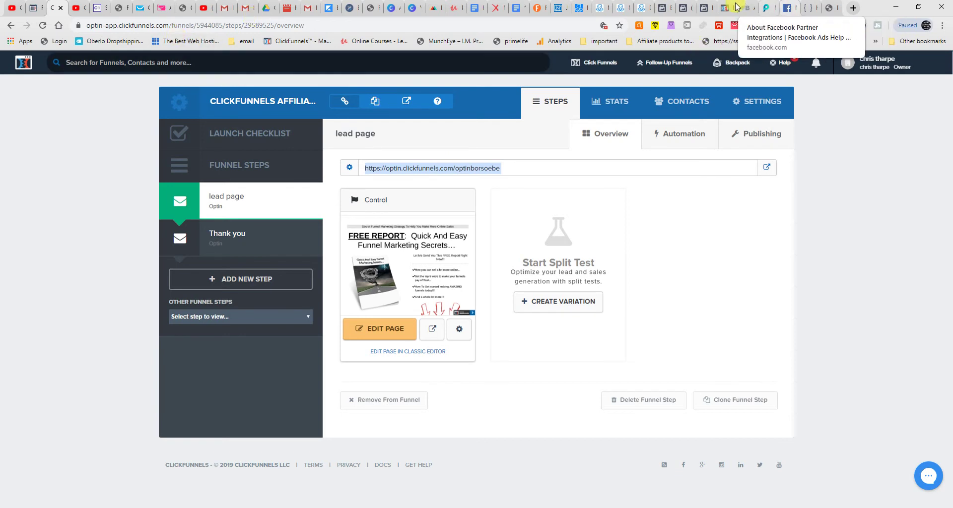
left_click(704, 7)
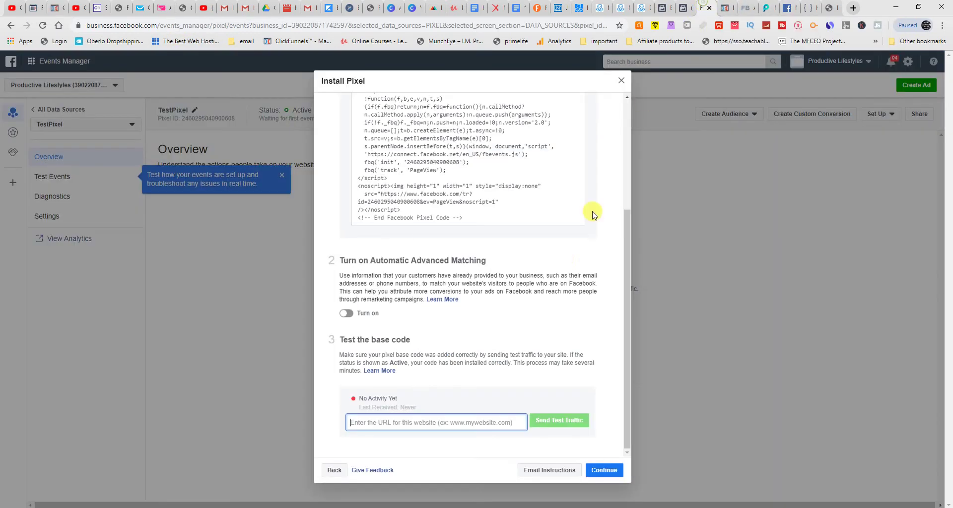
left_click(454, 424)
key("ctrl+v")
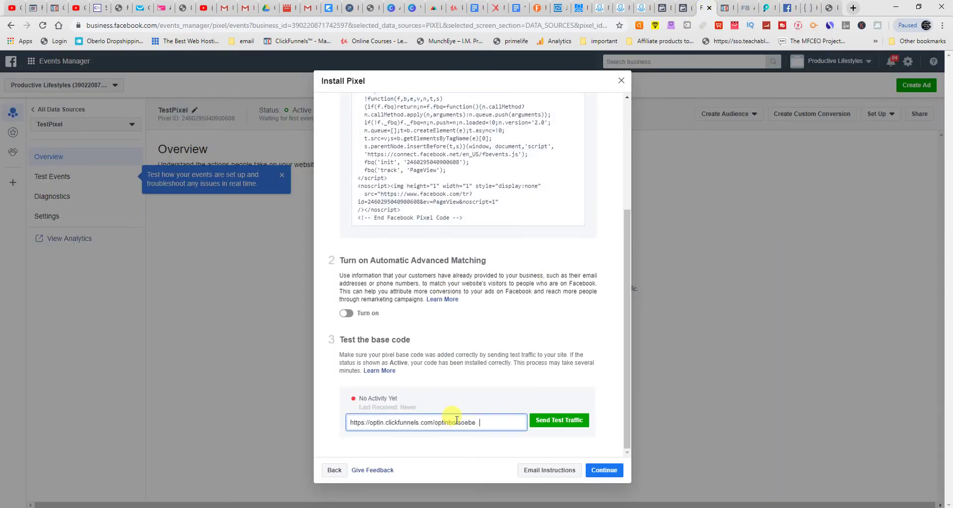
left_click(577, 421)
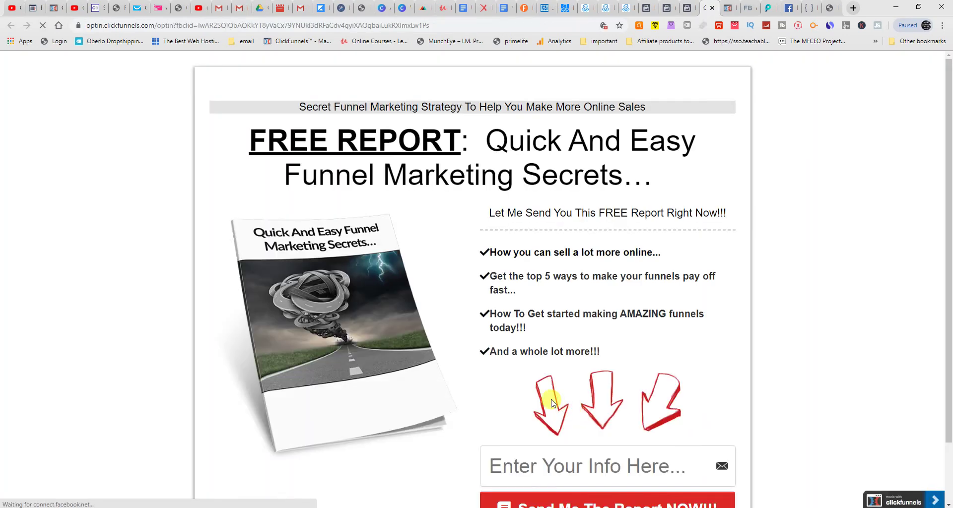
left_click(620, 449)
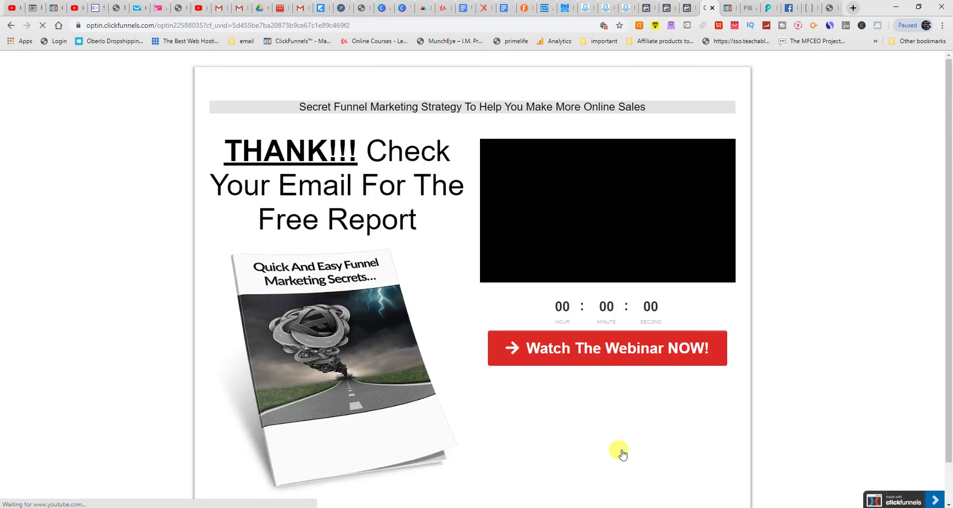
Step: Follow the thank-you page's link to the webinar, and back in the TestPixel installation continue to adding event code
left_click(616, 353)
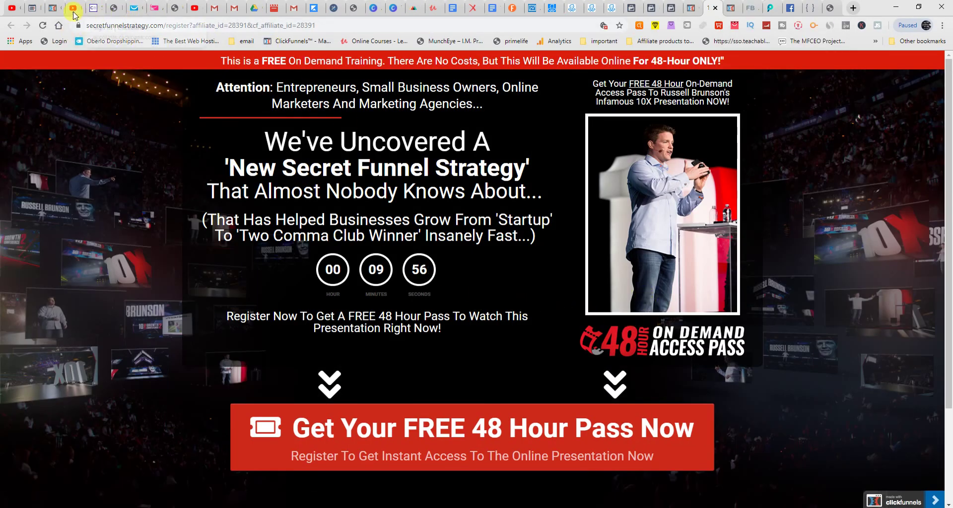
left_click(671, 8)
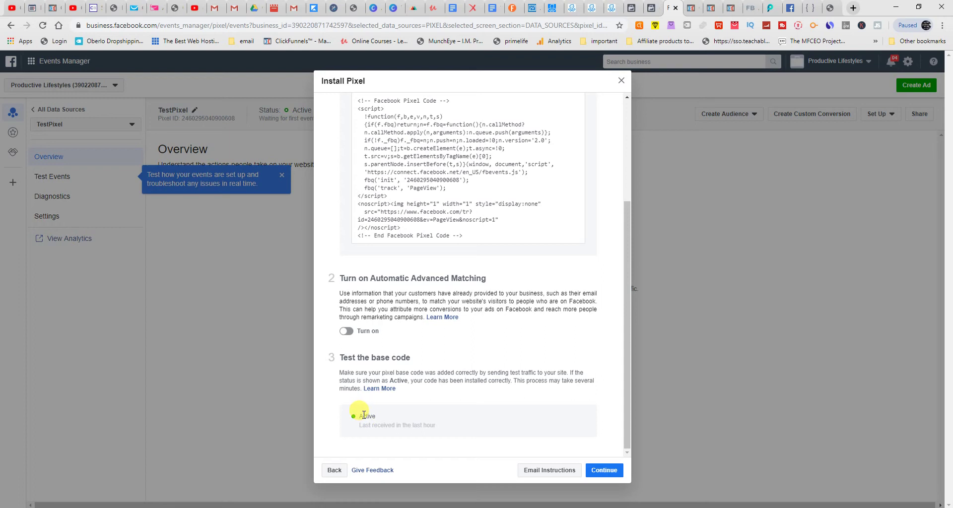
left_click(600, 471)
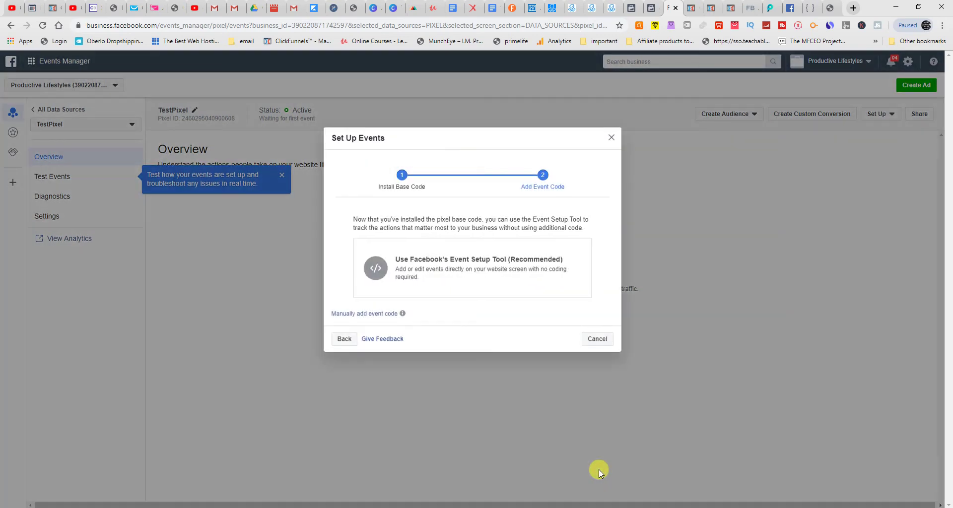
left_click(461, 288)
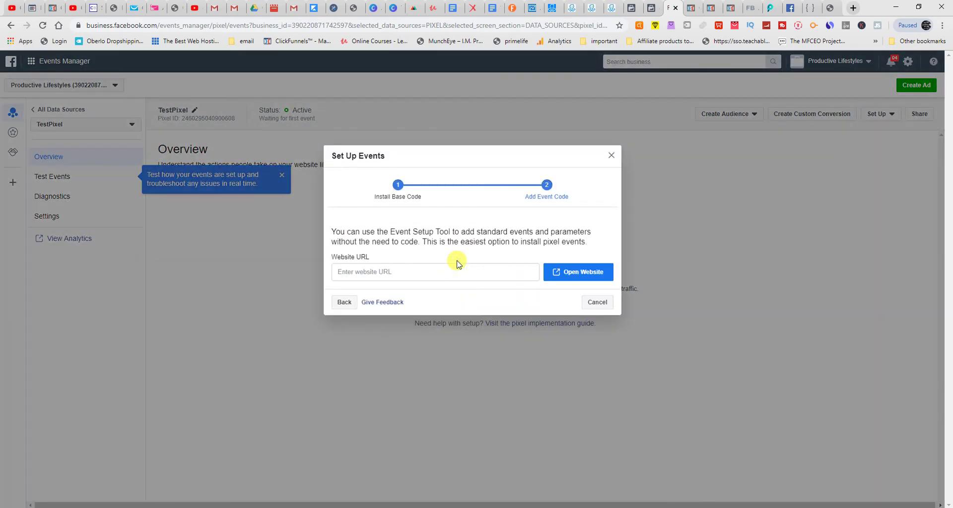
left_click(418, 272)
key("ctrl+v")
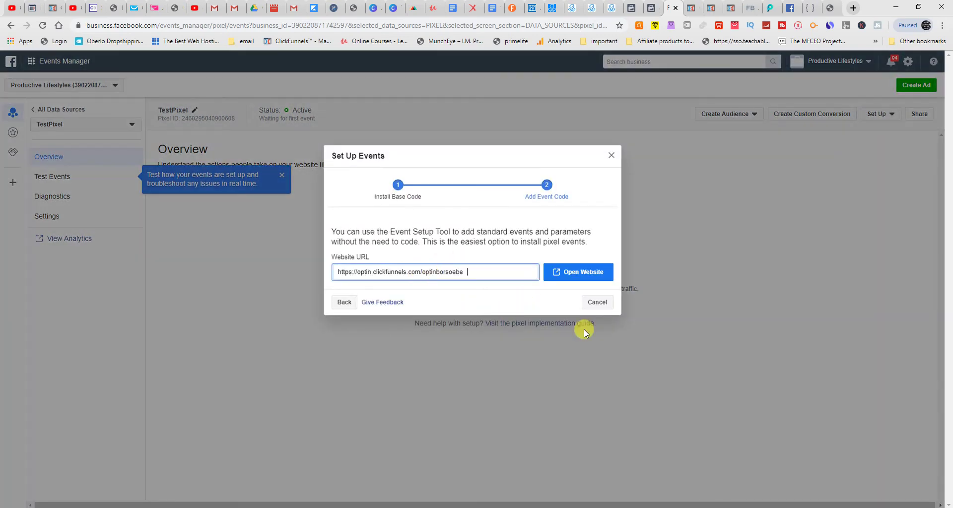
left_click(579, 272)
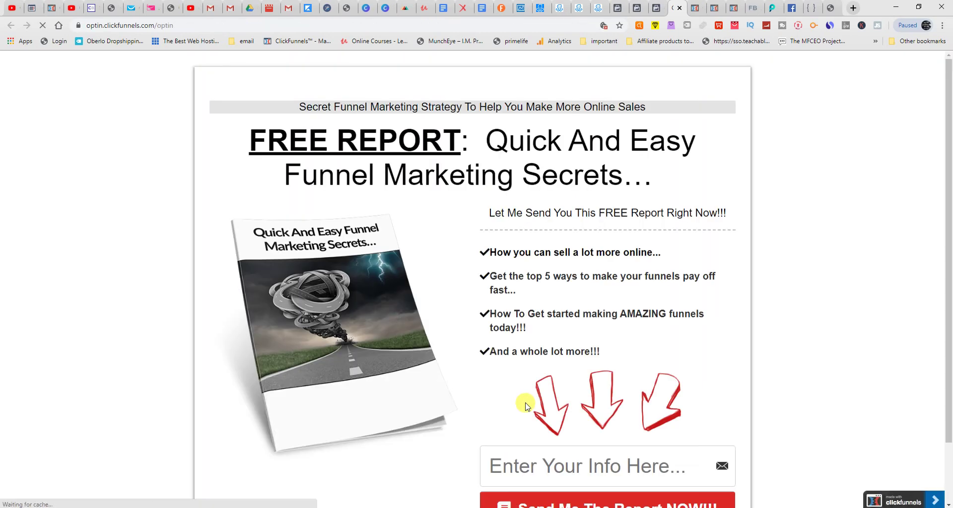
Step: Return to Events Manager, cancel the event setup dialog, and reload the TestPixel overview to check its activity
left_click(656, 8)
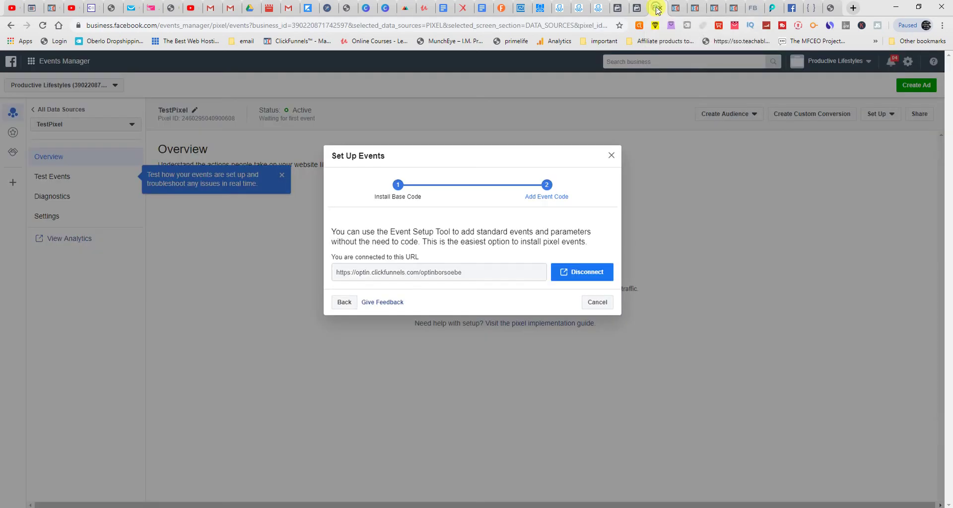
left_click(346, 304)
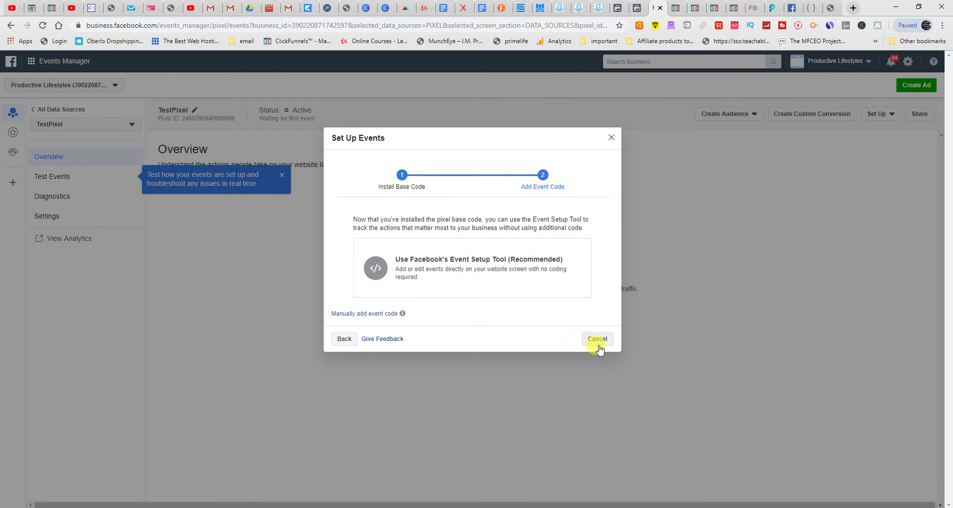
left_click(573, 387)
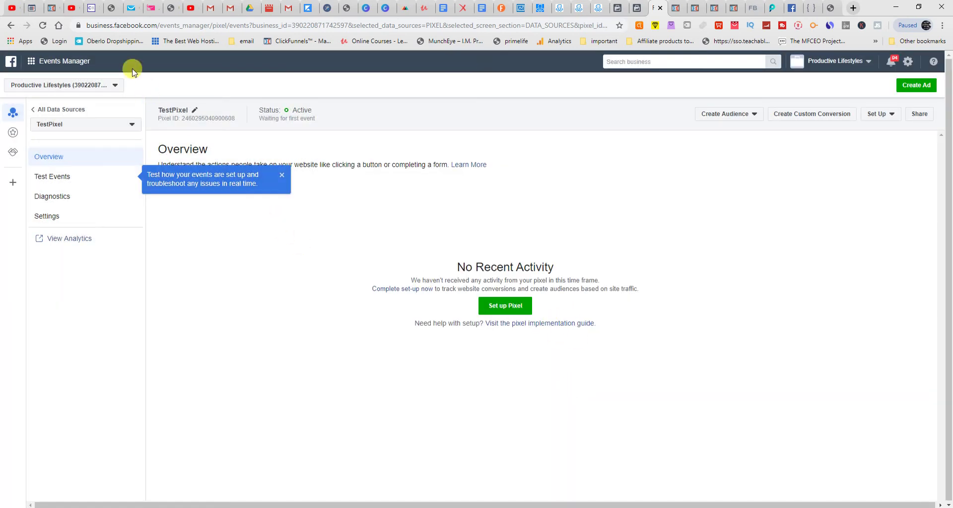
left_click(39, 29)
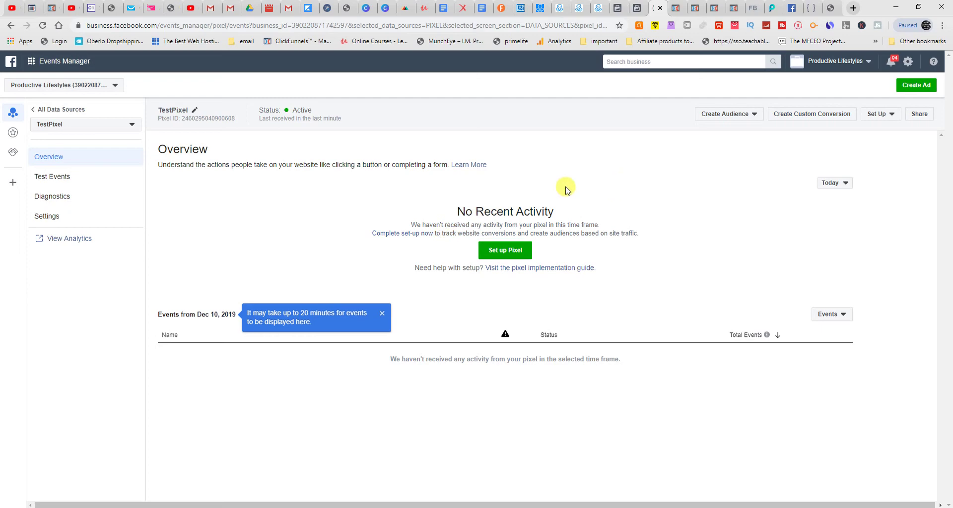
Step: Restart the TestPixel setup with manual code installation and continue to the Event Setup Tool's website entry
left_click(516, 250)
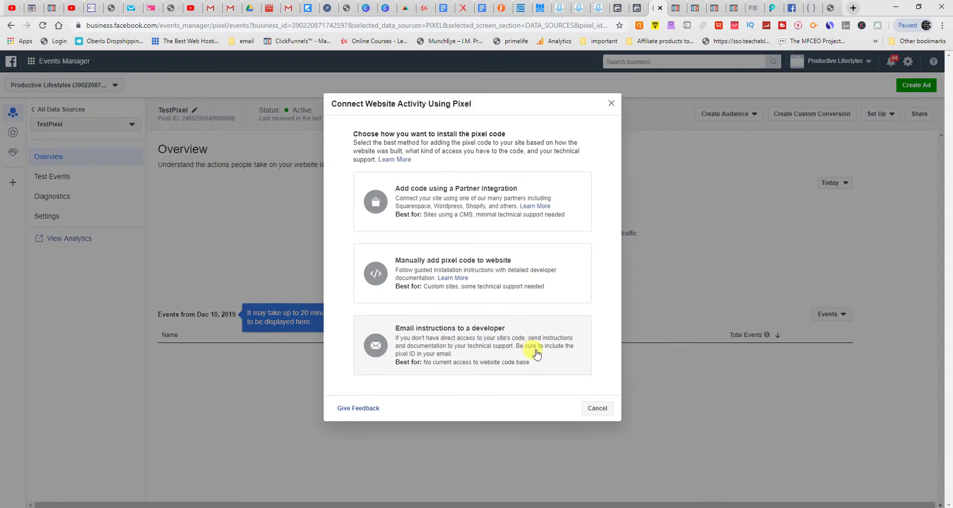
left_click(470, 276)
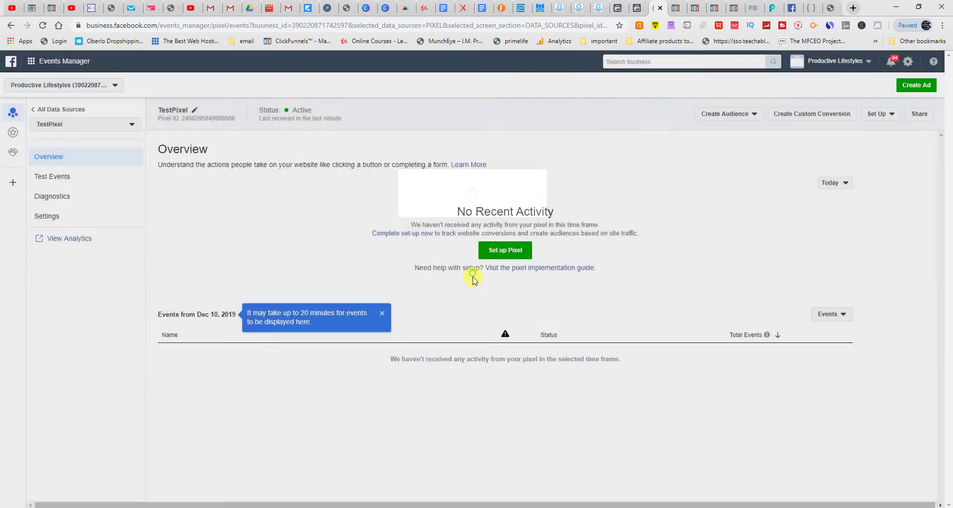
scroll(565, 419, "down", 3)
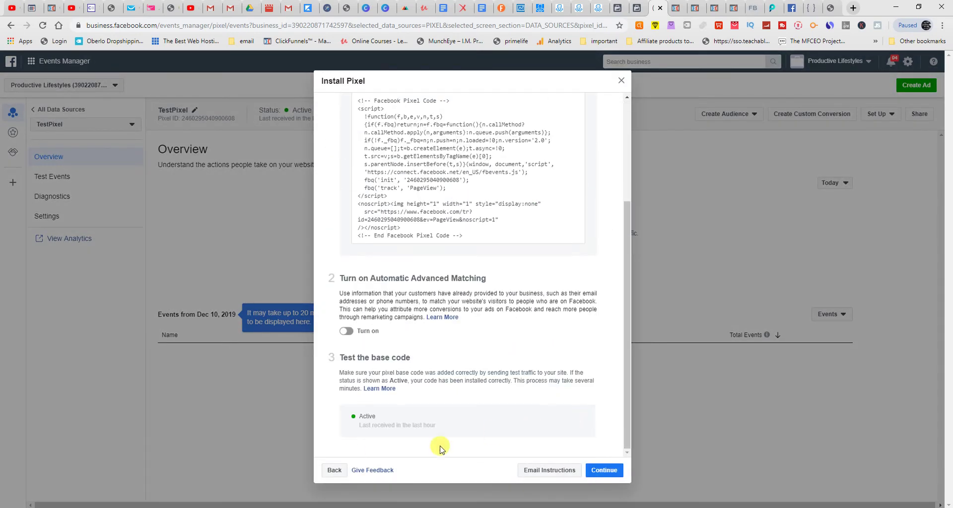
left_click(596, 470)
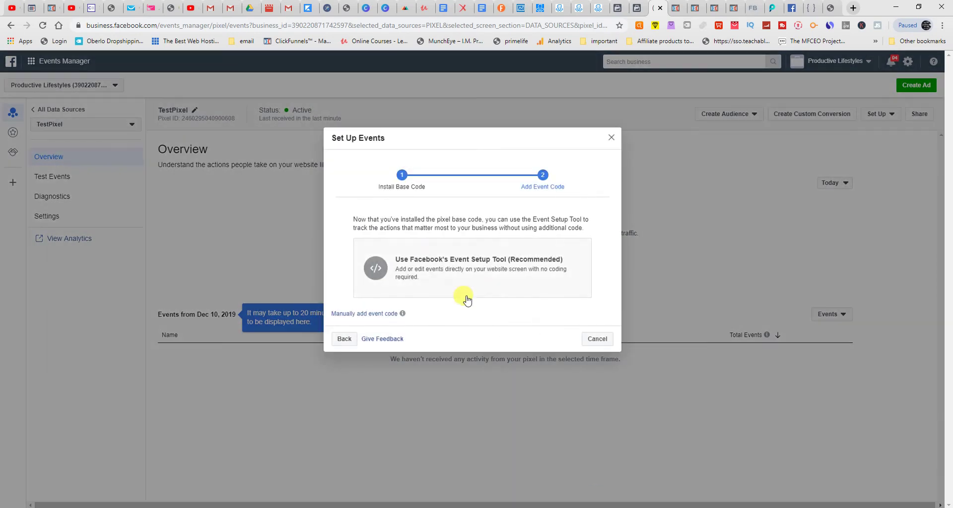
left_click(459, 269)
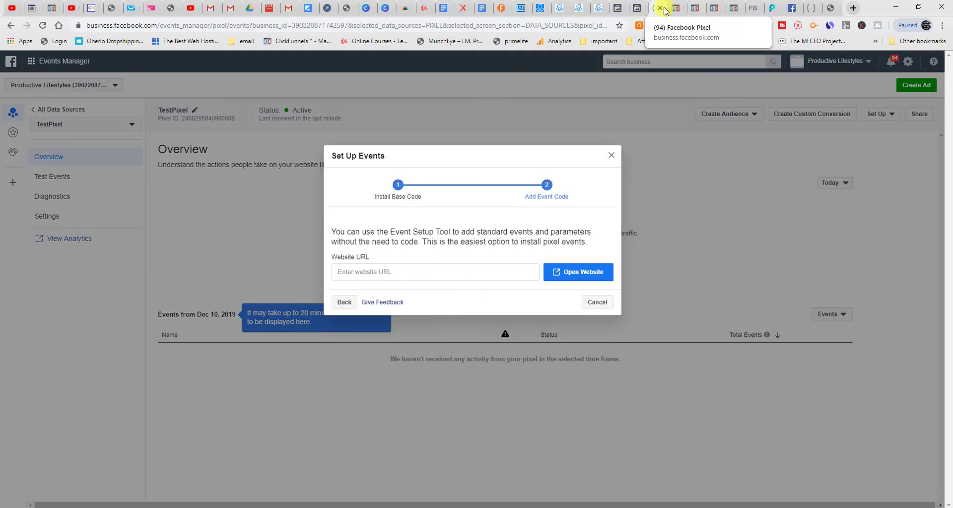
Step: On the opt-in page, start a new event in the Facebook Event Setup Tool with Lead as its type
left_click(683, 7)
scroll(530, 351, "down", 1)
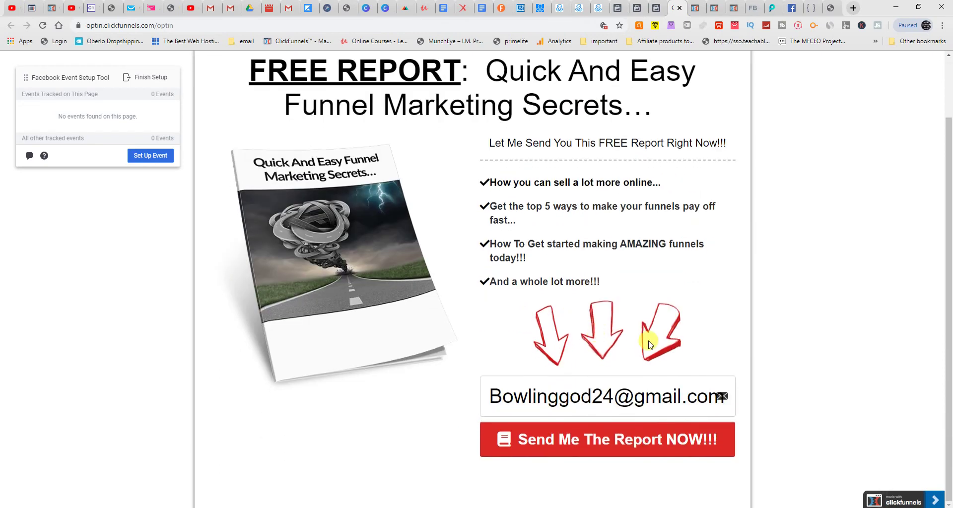
left_click(147, 157)
left_click(148, 102)
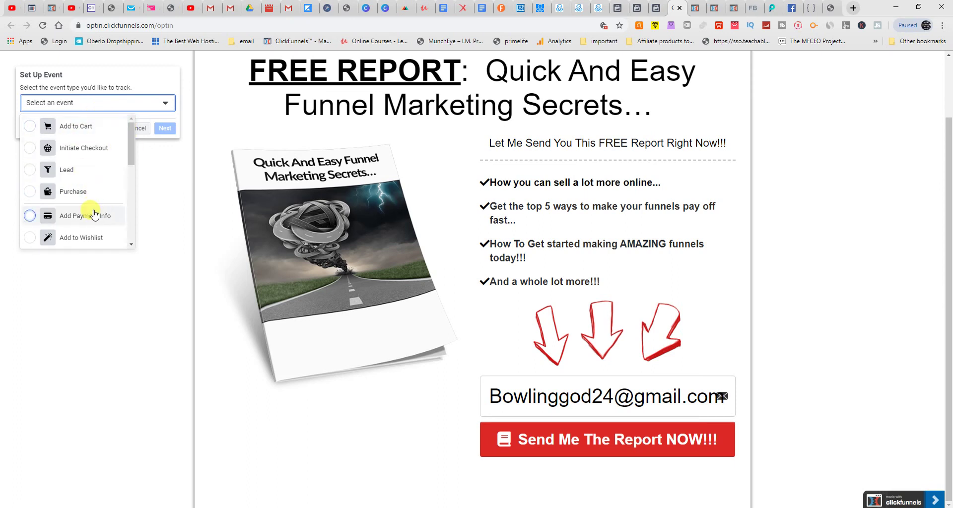
left_click(92, 170)
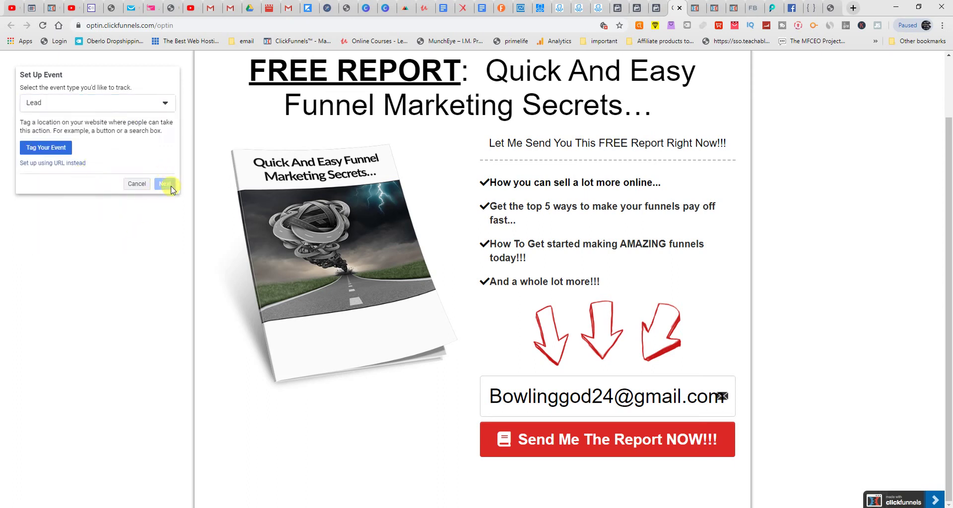
Step: Submit the opt-in form, continue from the thank-you page to the webinar page, and leave the webinar page
left_click(622, 441)
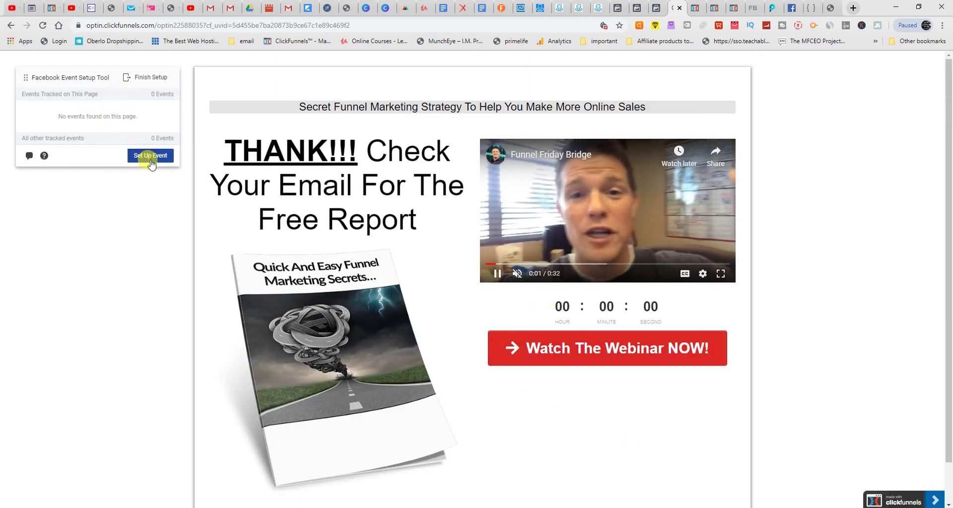
left_click(591, 355)
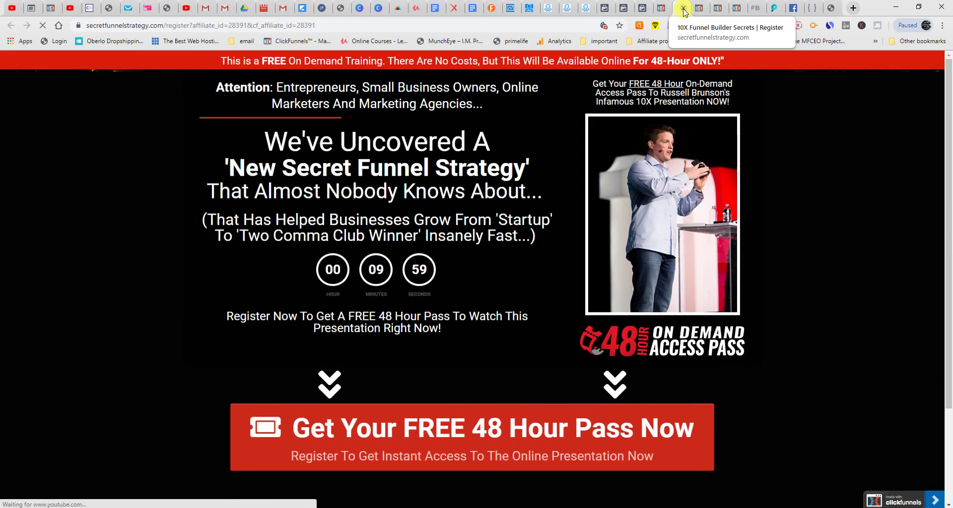
left_click(662, 9)
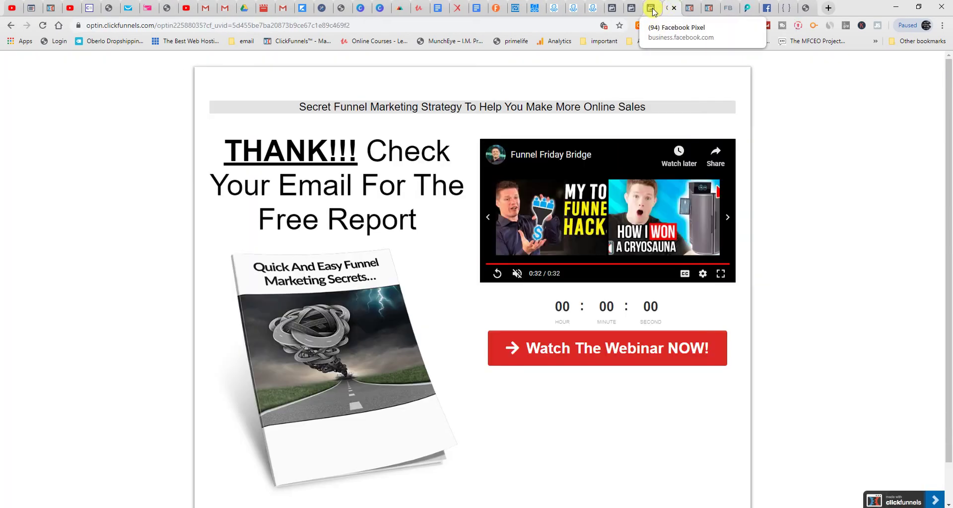
Step: Close the thank-you page, dismiss the event setup dialog in Events Manager, and refresh the TestPixel overview
left_click(674, 8)
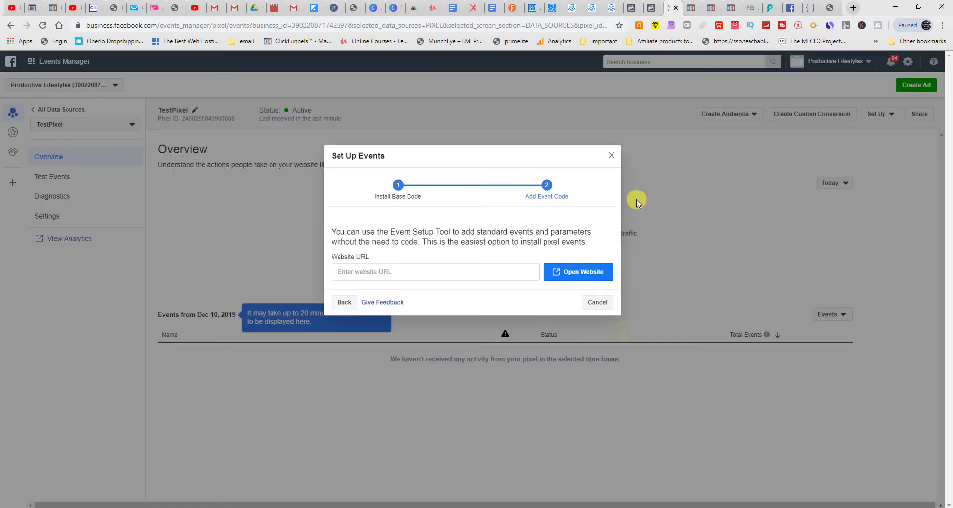
left_click(613, 154)
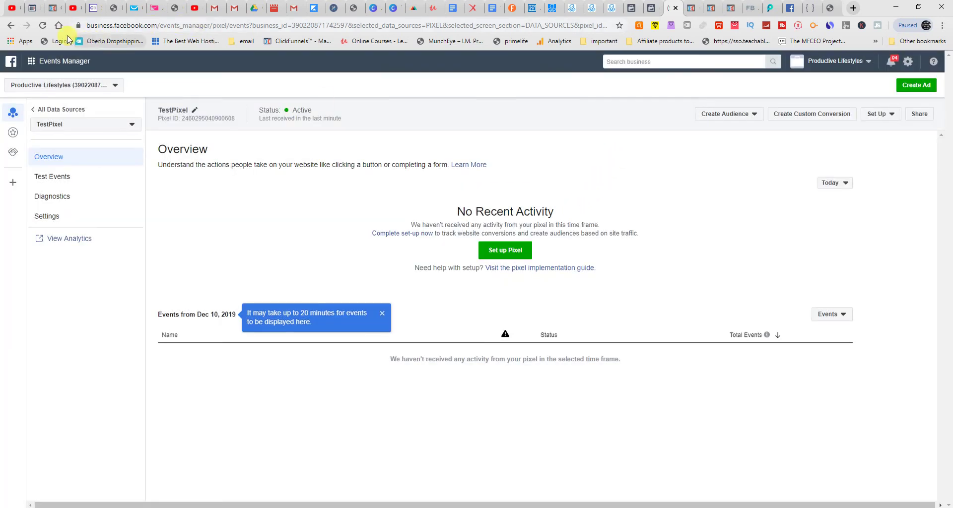
left_click(43, 27)
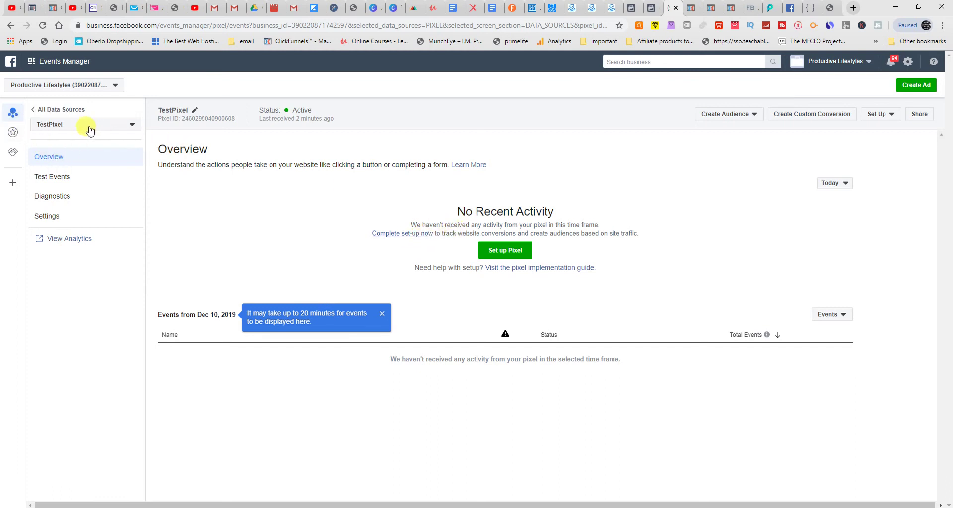
left_click(115, 88)
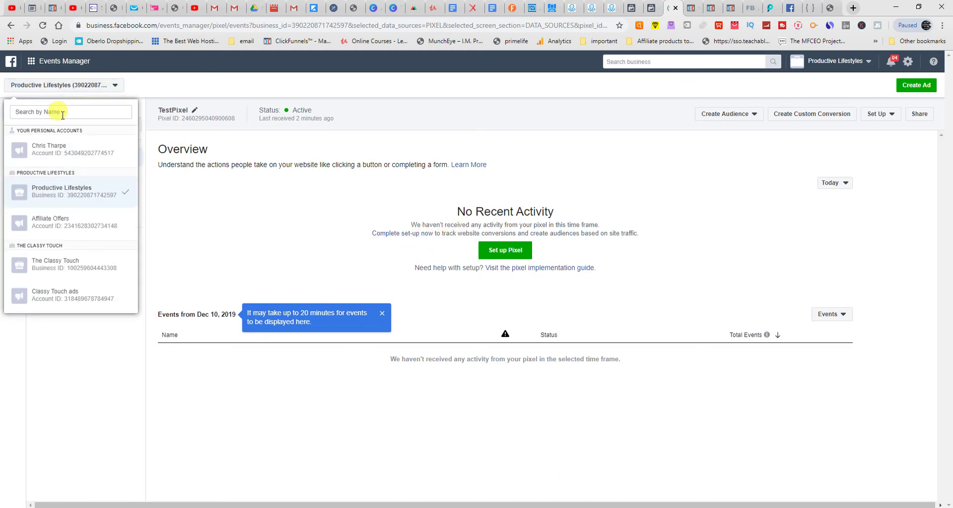
left_click(32, 62)
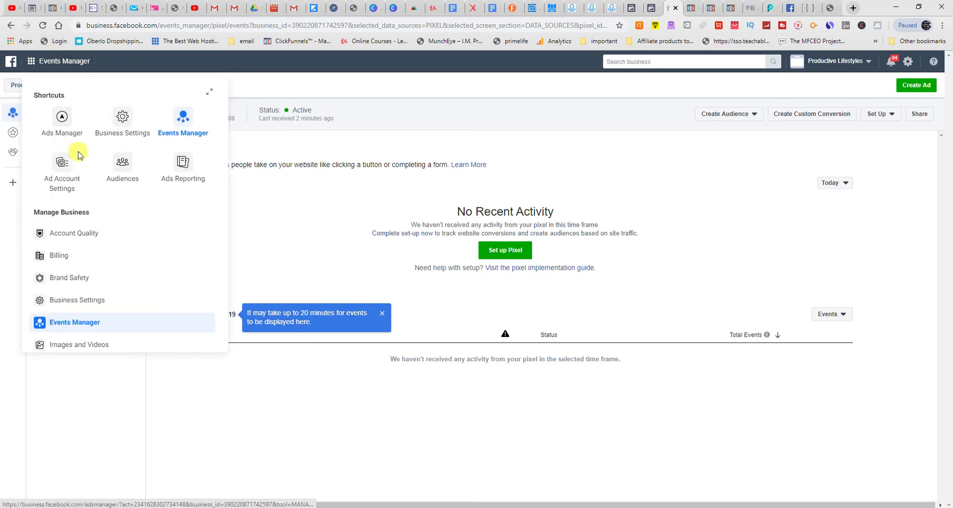
left_click(84, 301)
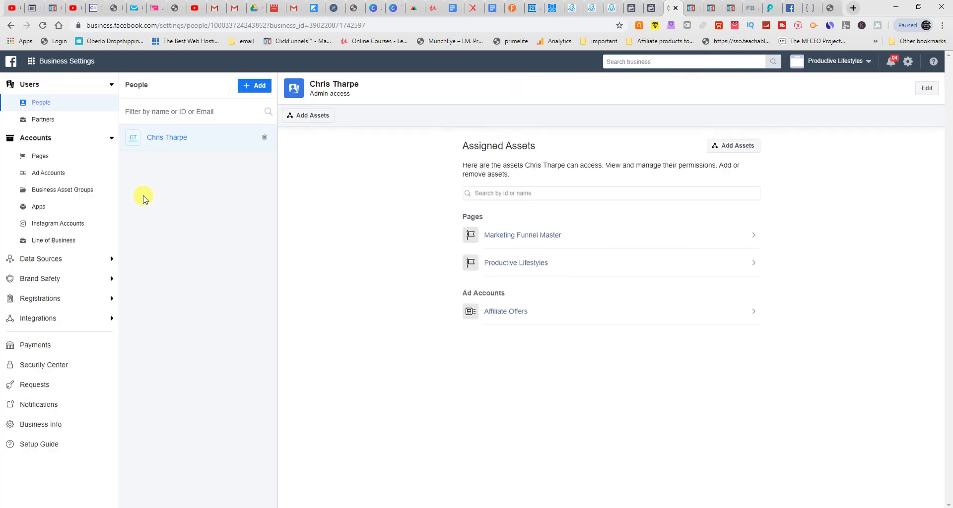
left_click(106, 260)
left_click(46, 296)
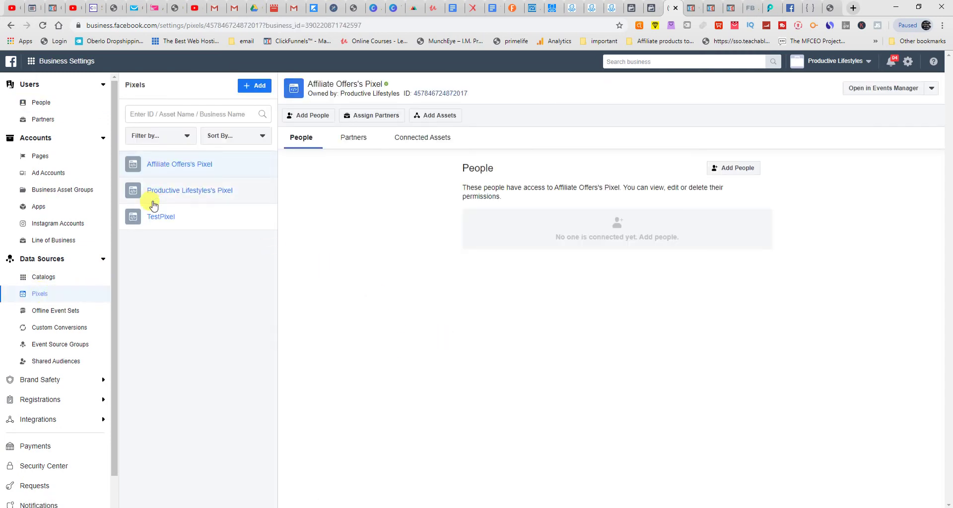
left_click(162, 218)
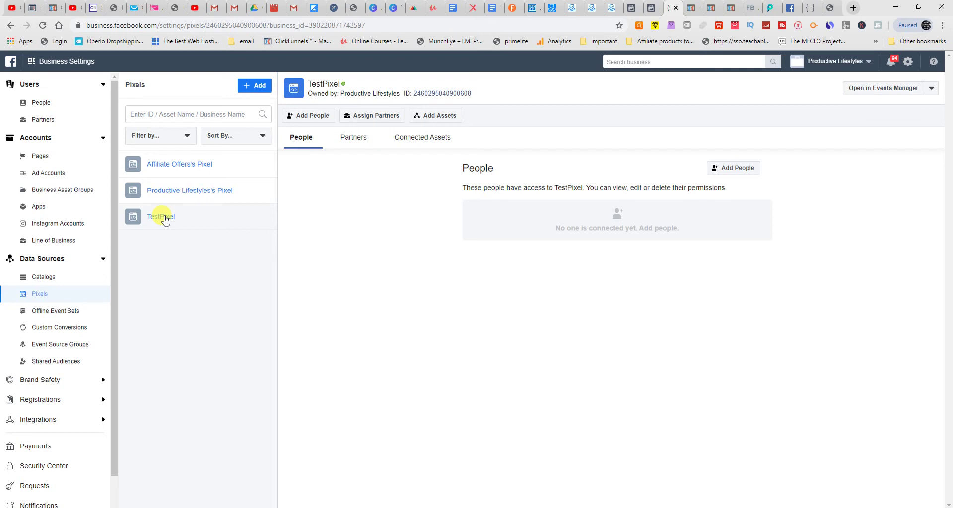
left_click(186, 166)
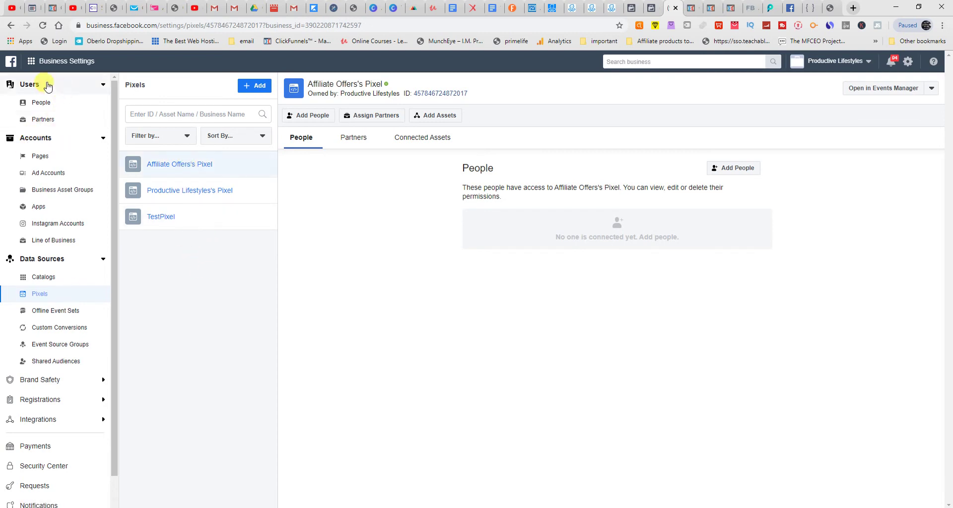
Step: Return to Events Manager and filter the Affiliate Offers account's data sources to Facebook Pixels
left_click(60, 62)
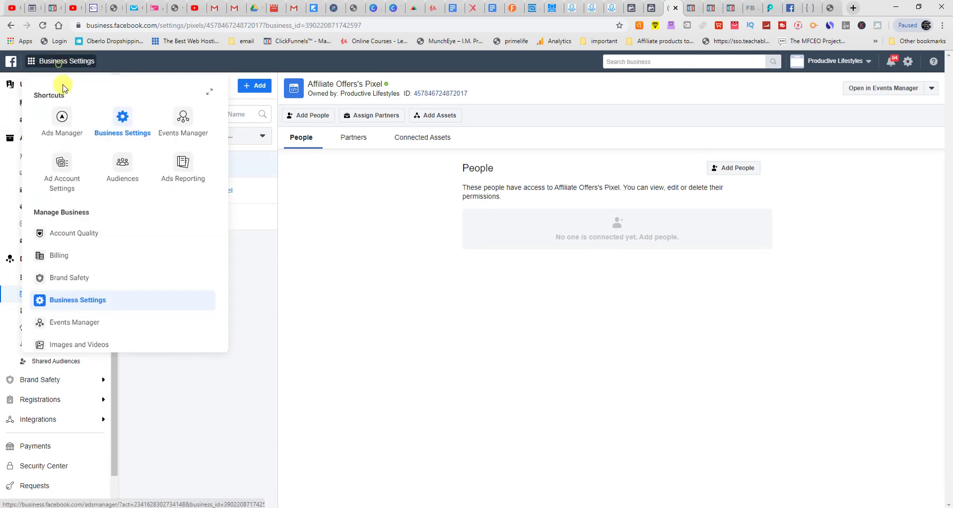
left_click(79, 325)
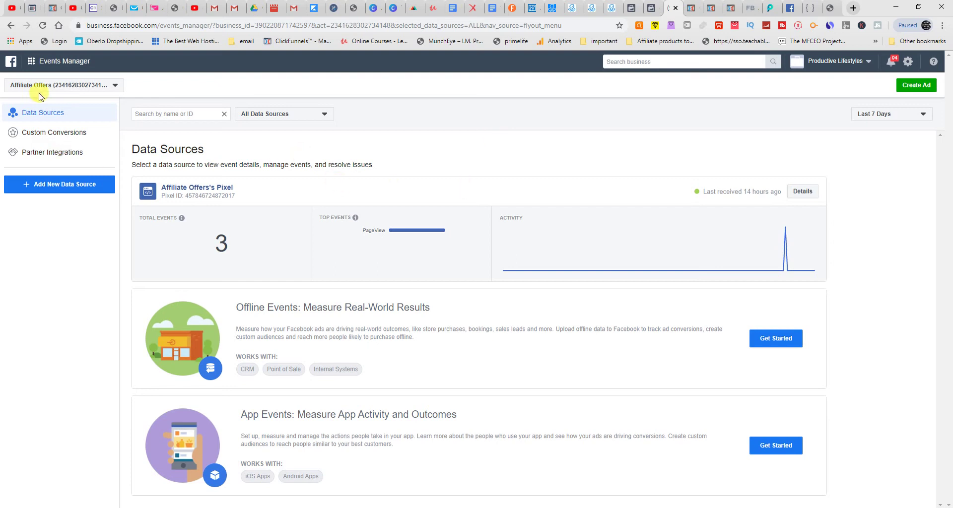
left_click(108, 85)
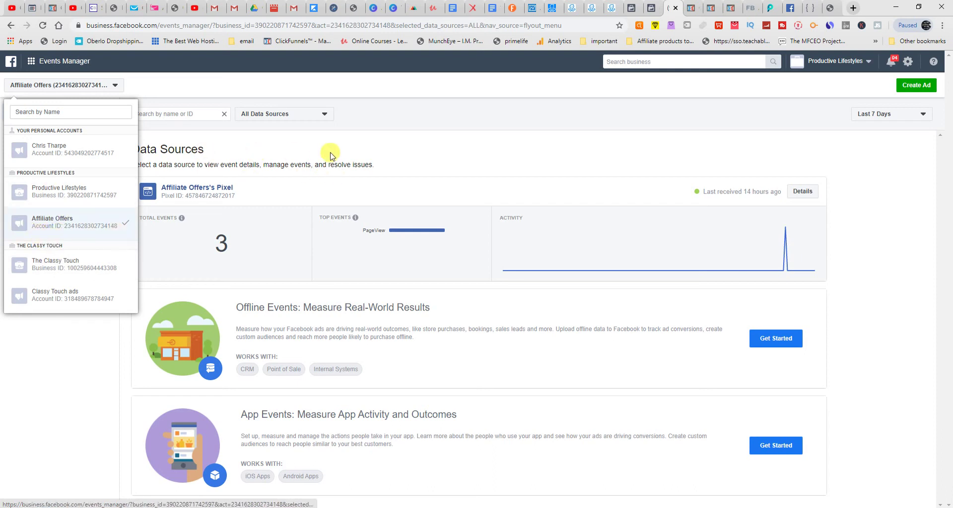
left_click(323, 106)
left_click(321, 113)
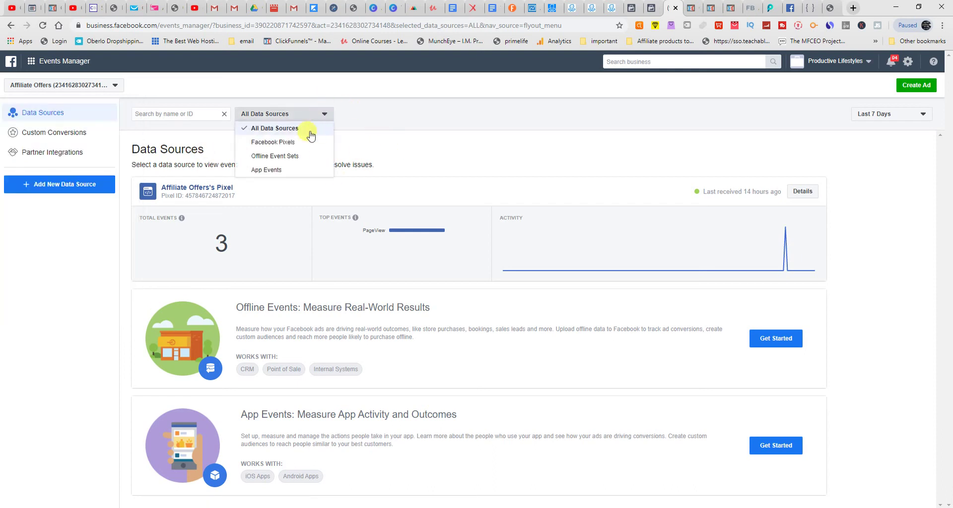
left_click(272, 142)
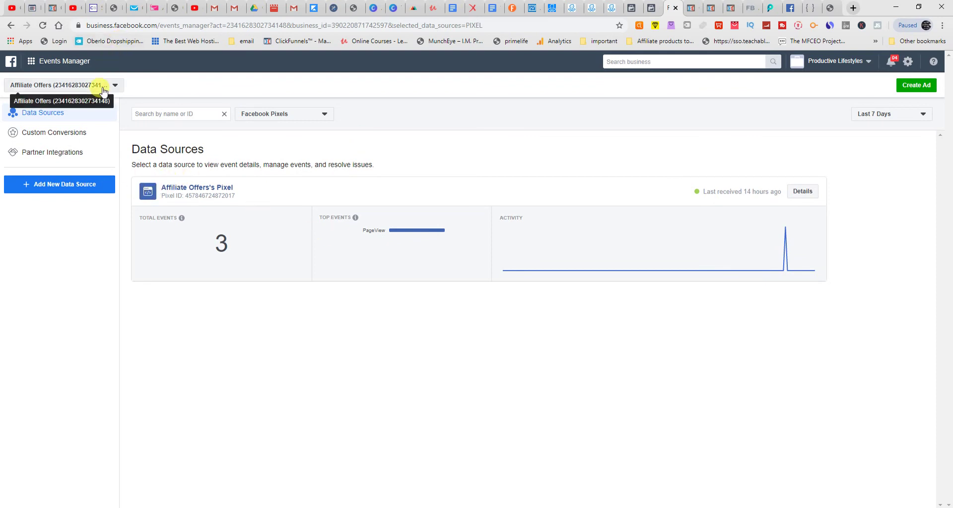
left_click(85, 70)
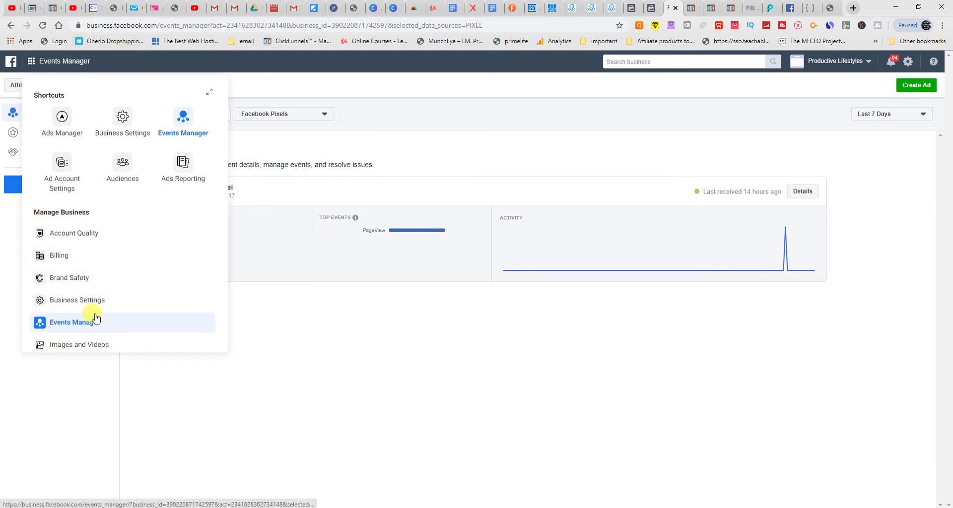
left_click(83, 306)
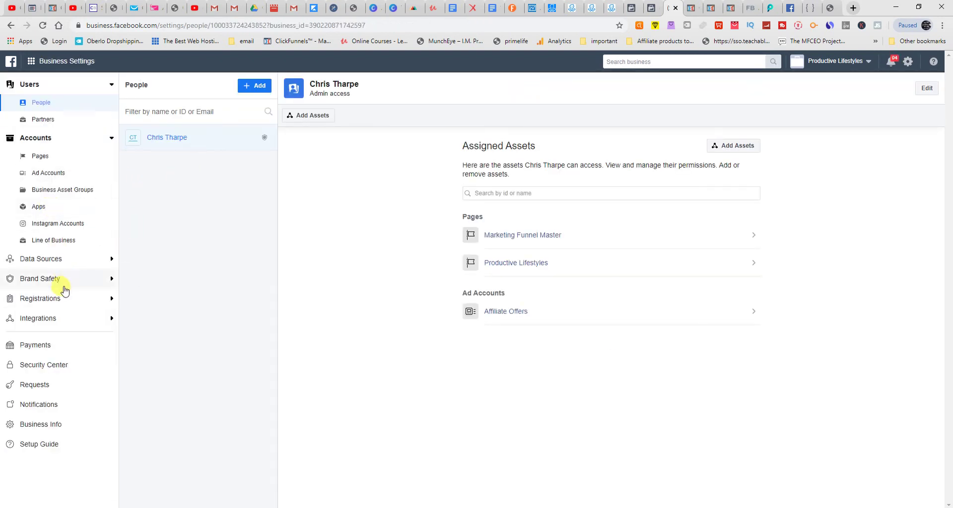
left_click(107, 258)
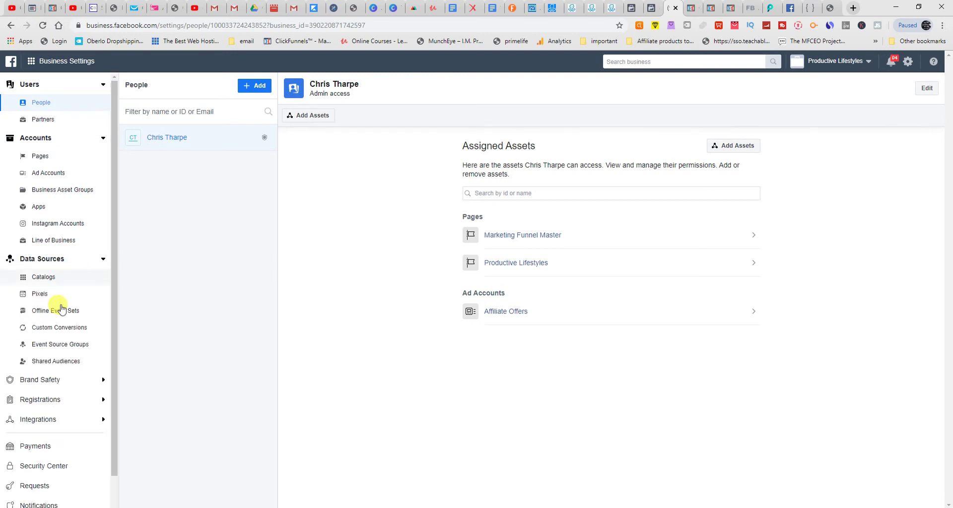
left_click(28, 298)
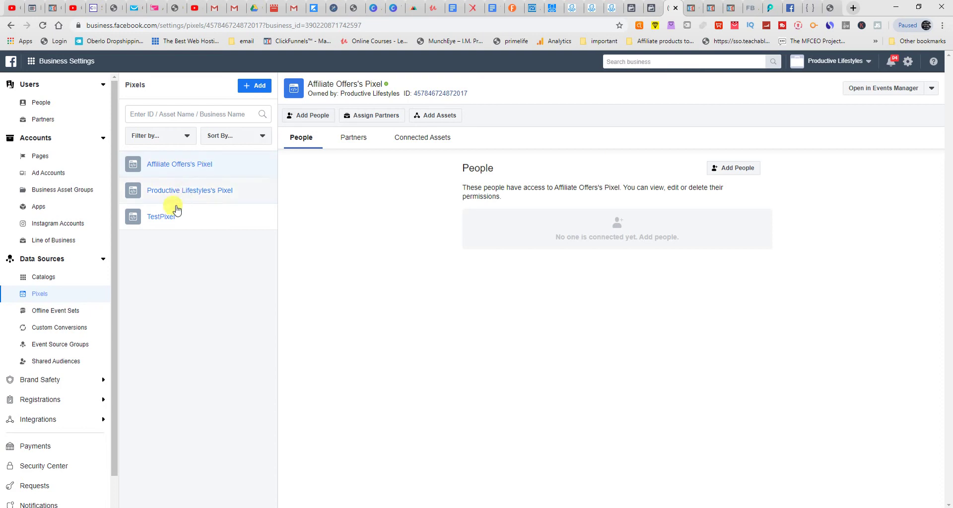
left_click(162, 217)
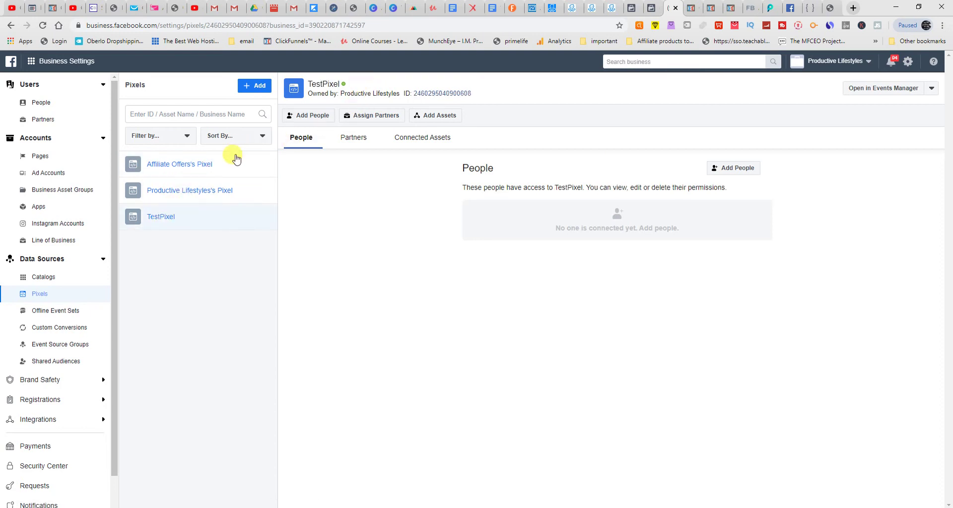
left_click(222, 185)
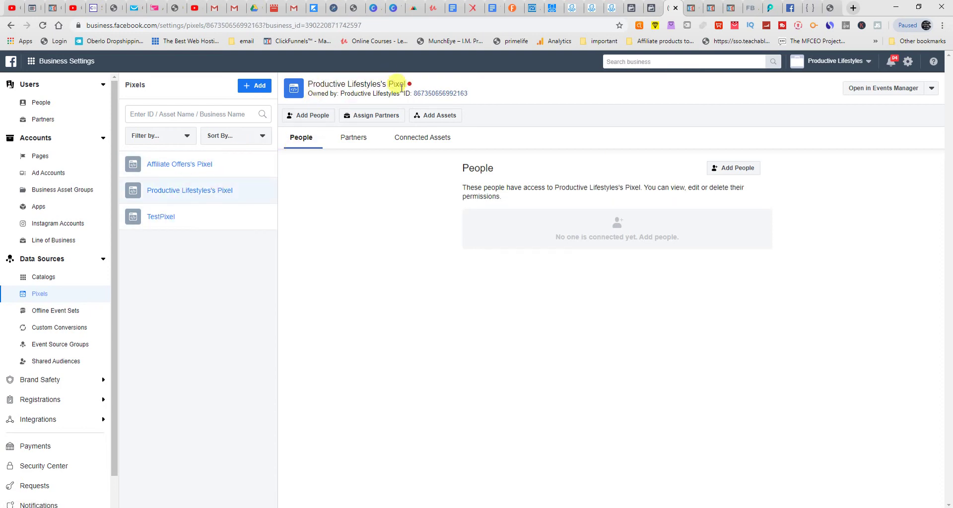
left_click(201, 216)
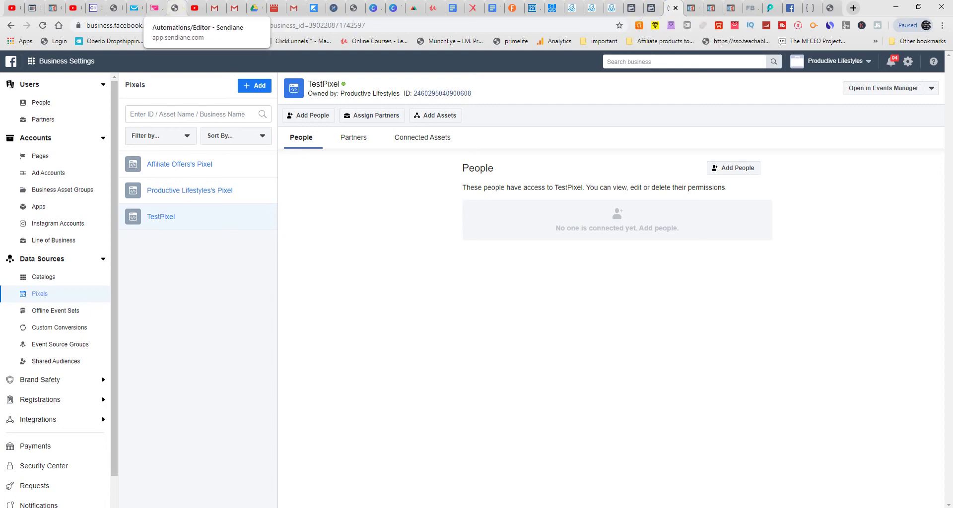
left_click(64, 8)
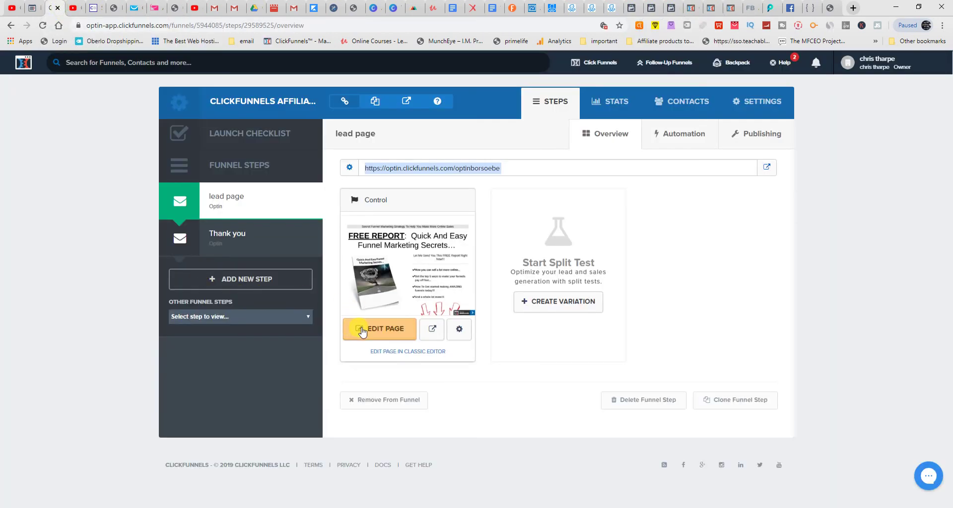
left_click(399, 327)
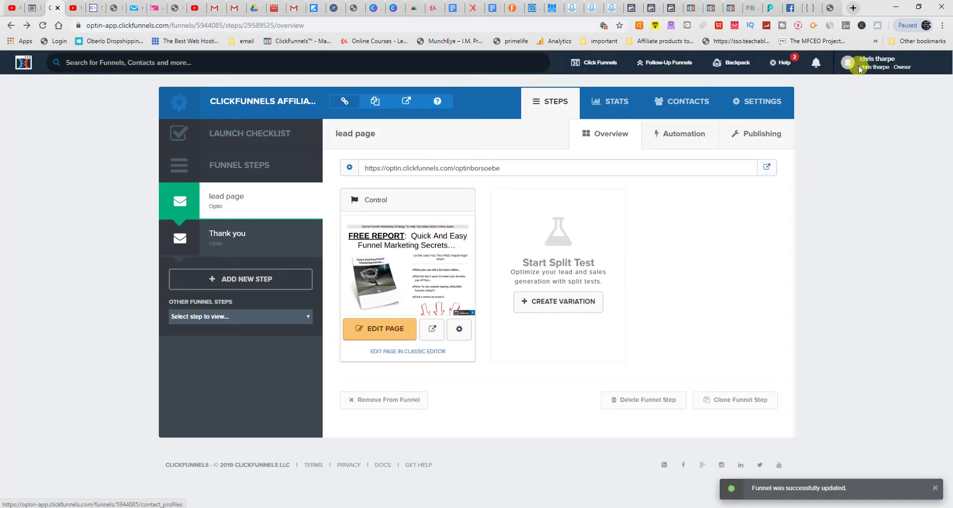
left_click(853, 8)
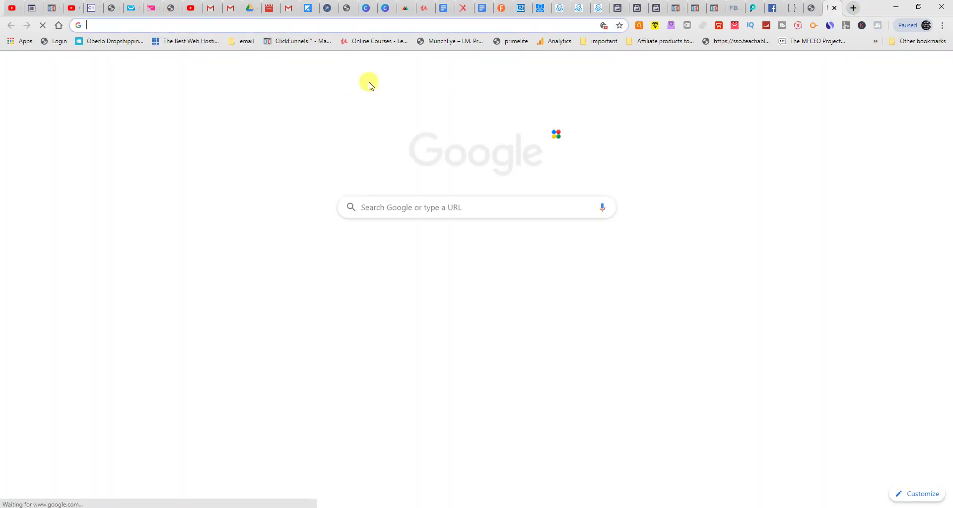
type("https://optin.clickfunnels.com/optinborsoebe")
key("Return")
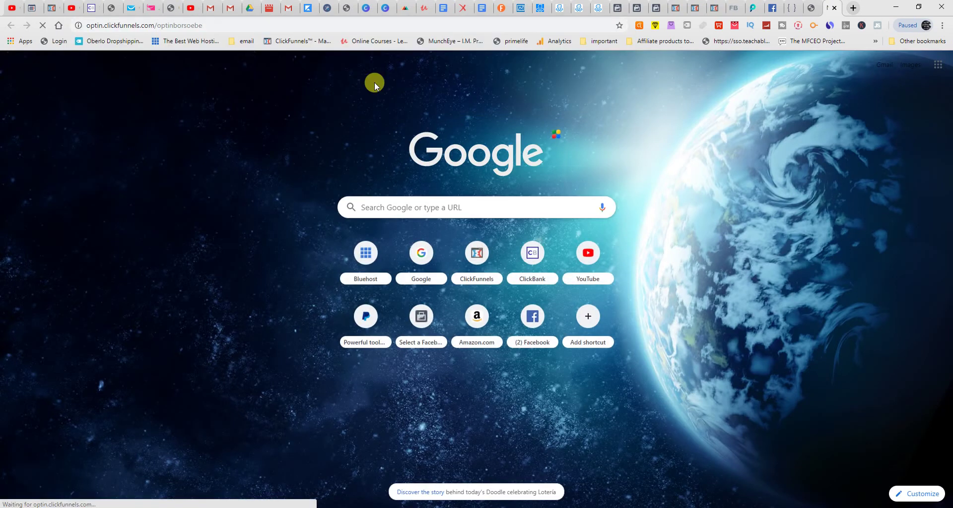
Step: Submit the opt-in form with the prefilled email and pause the video on the thank-you page
scroll(636, 475, "down", 2)
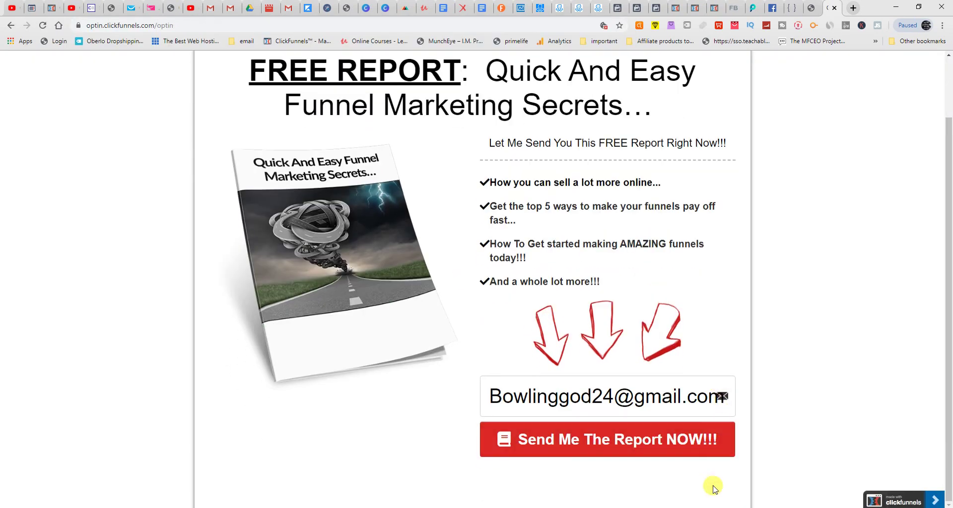
left_click(683, 448)
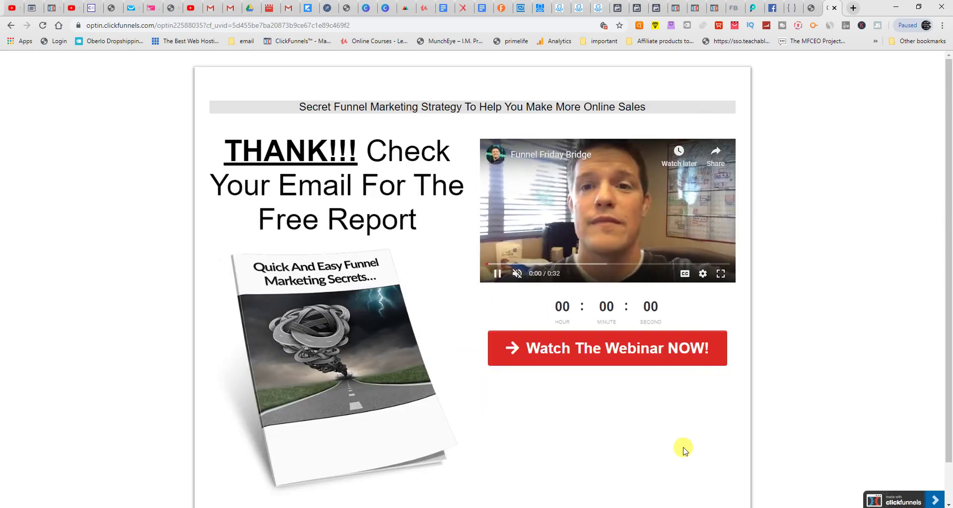
left_click(497, 273)
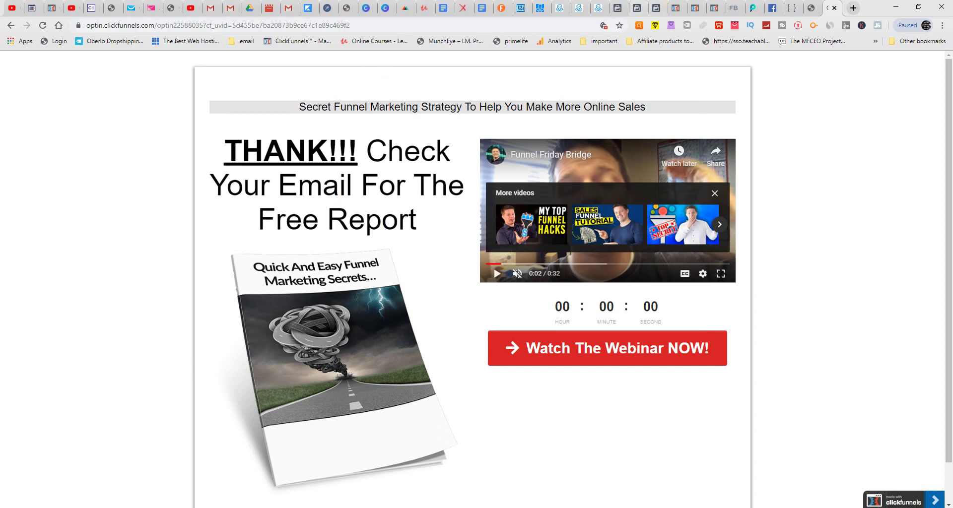
Step: Return to Facebook Business Settings and open Events Manager to view the Affiliate Offers data sources
left_click(656, 8)
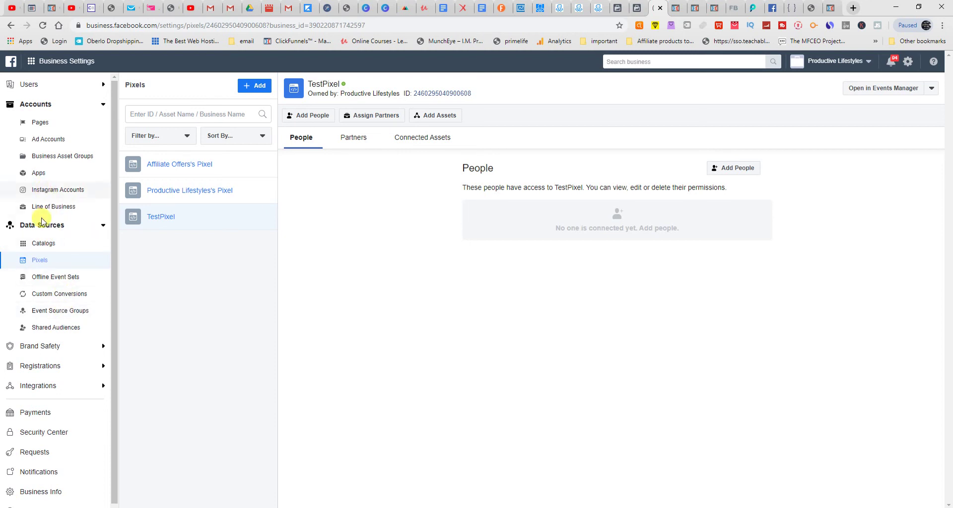
left_click(31, 61)
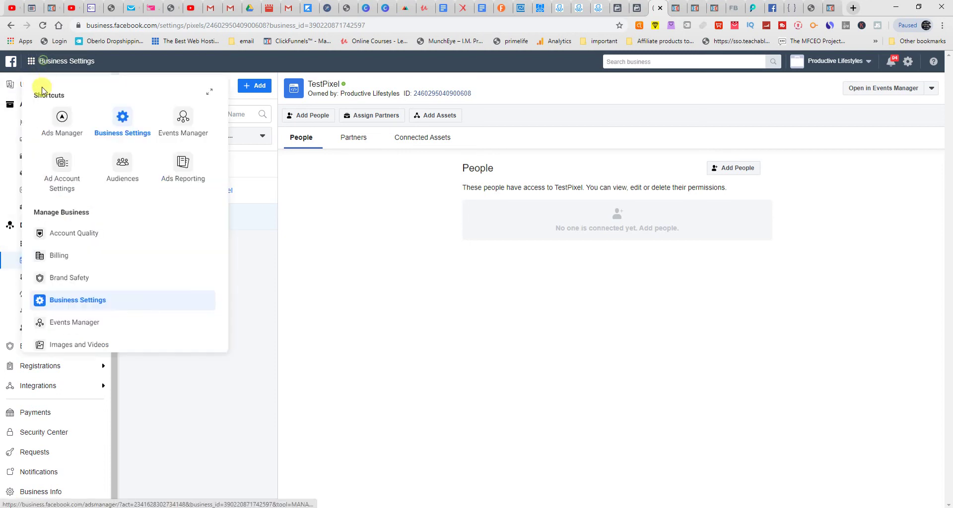
left_click(100, 327)
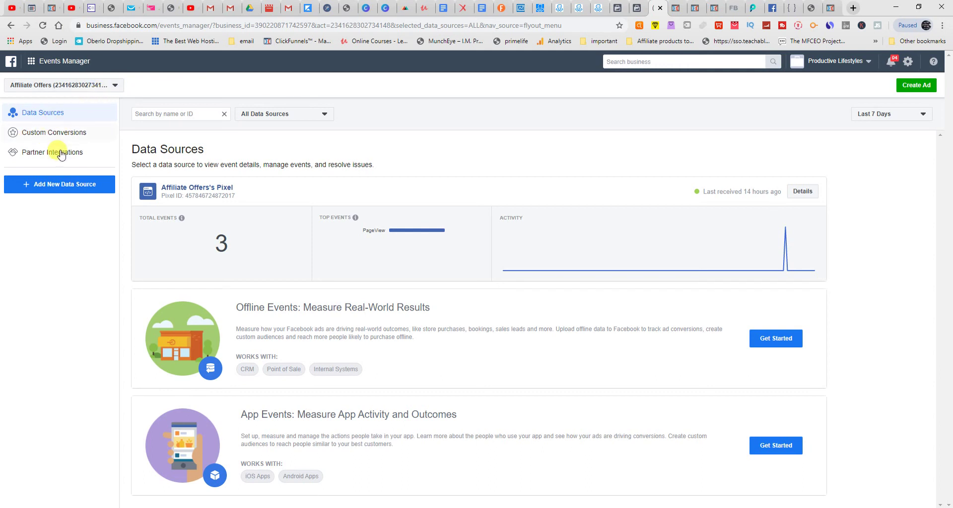
Step: Go to the pixels list in Business Settings, view the form for adding a pixel, and dismiss it
left_click(46, 60)
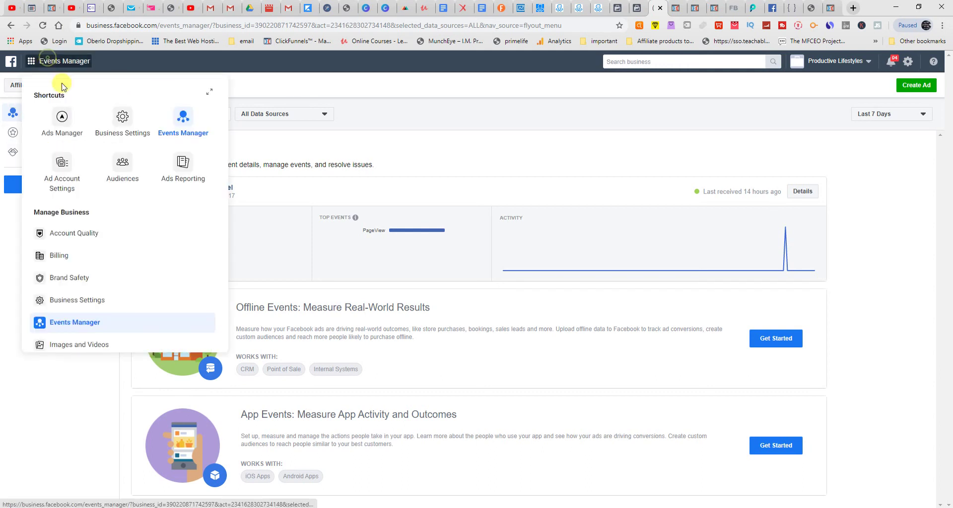
left_click(120, 126)
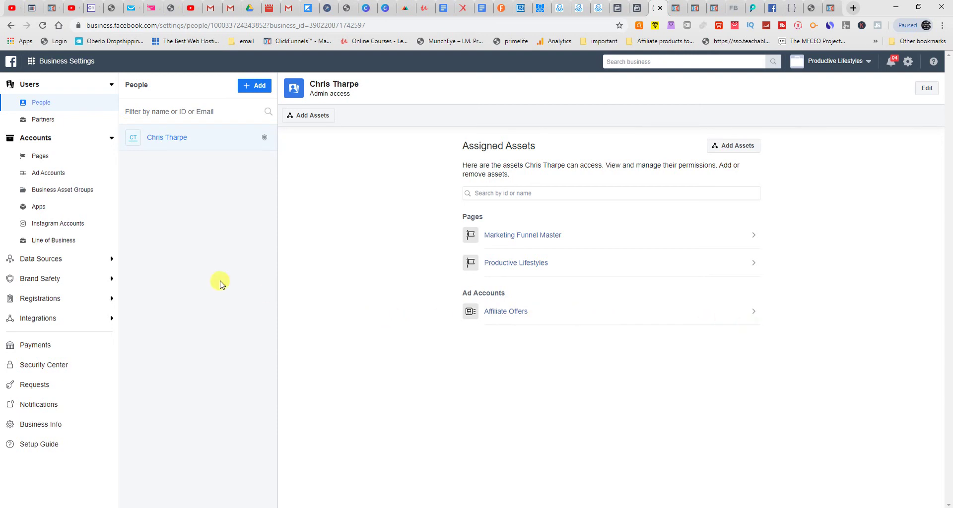
left_click(110, 260)
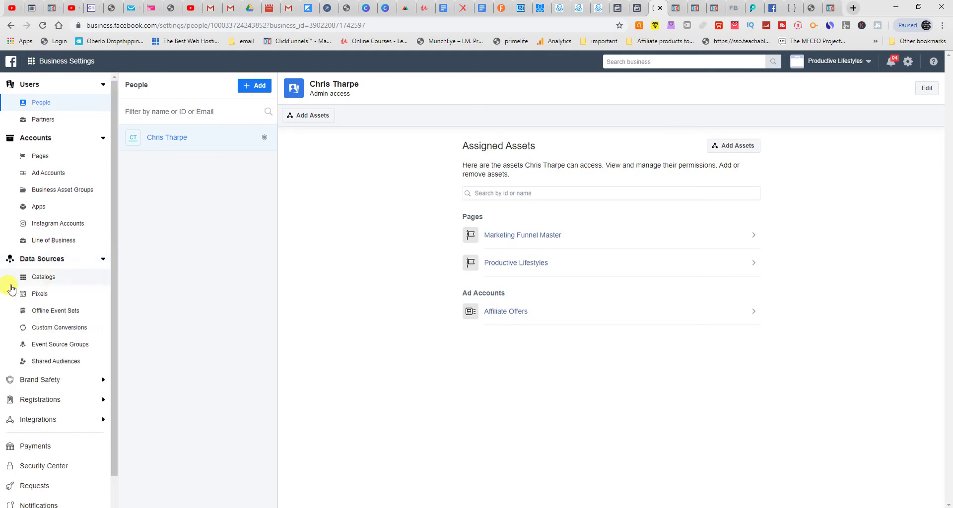
left_click(45, 293)
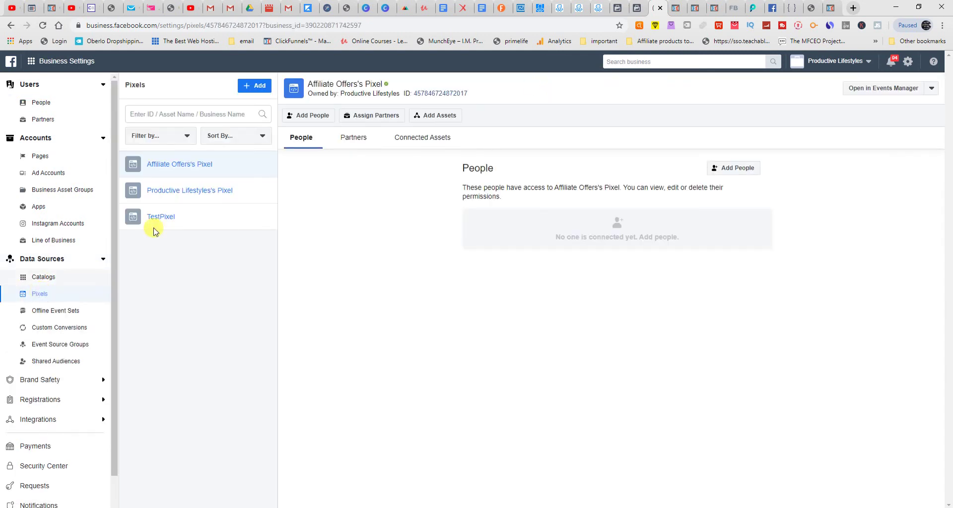
left_click(244, 88)
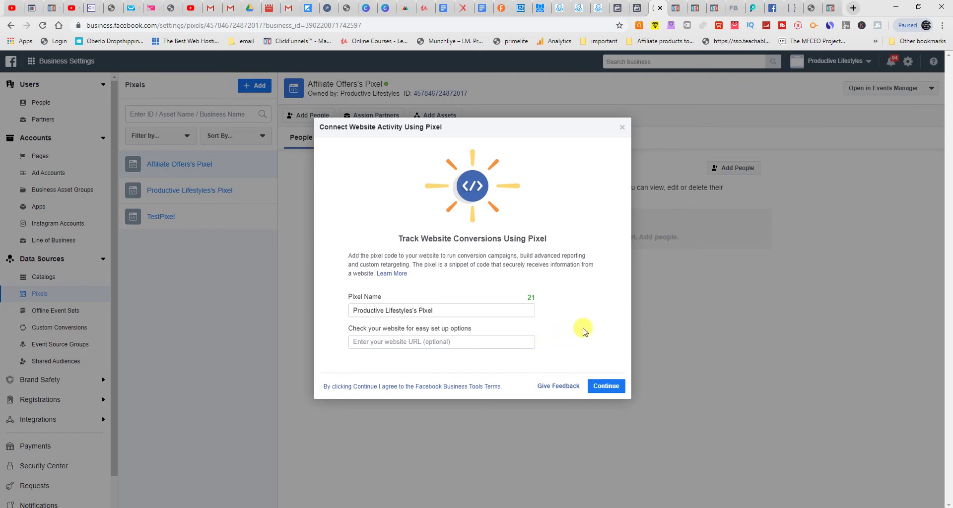
left_click(624, 128)
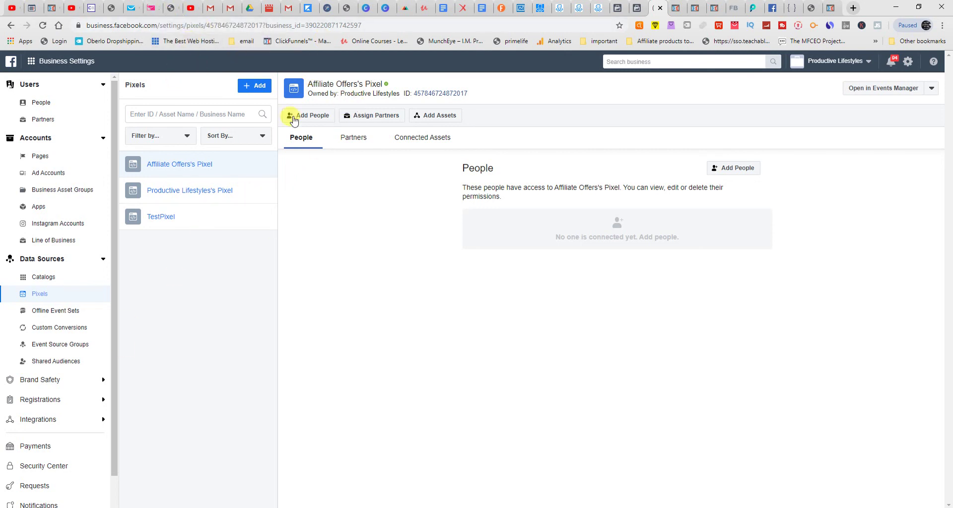
mouse_move(387, 85)
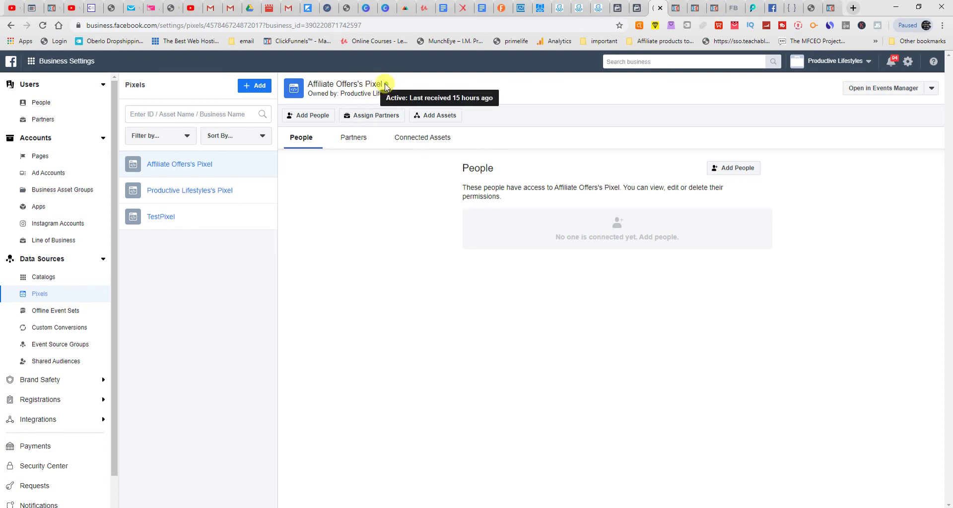
left_click(164, 215)
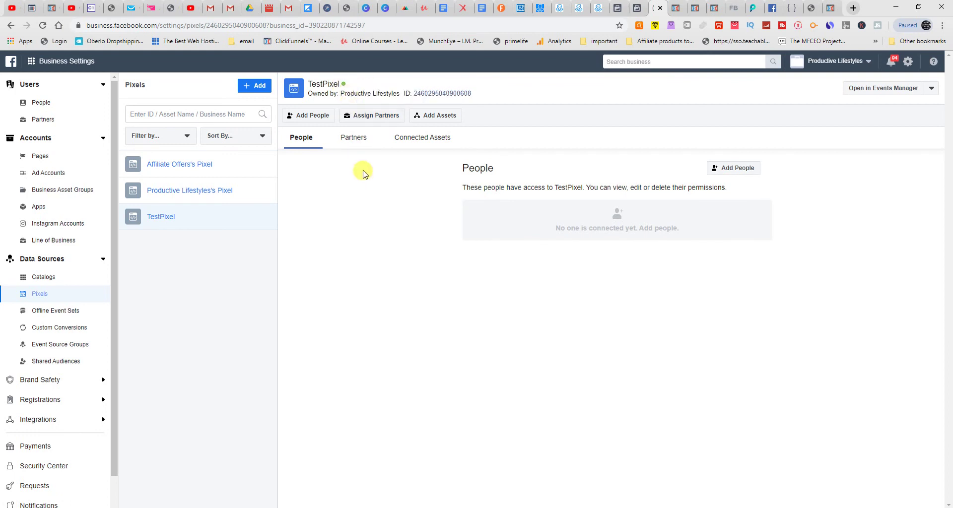
left_click(420, 139)
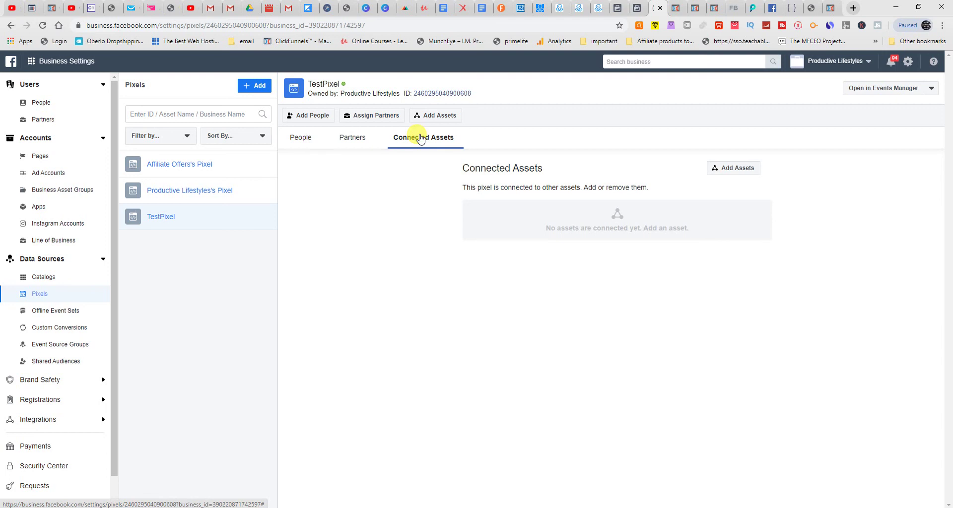
left_click(306, 139)
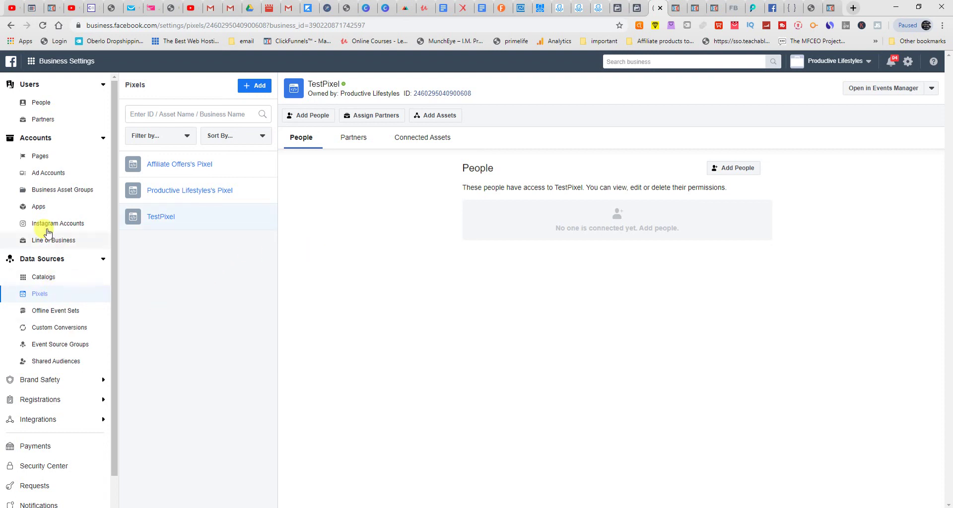
Step: In Events Manager, filter the data sources to Facebook Pixels and switch to the Productive Lifestyles business account
left_click(67, 65)
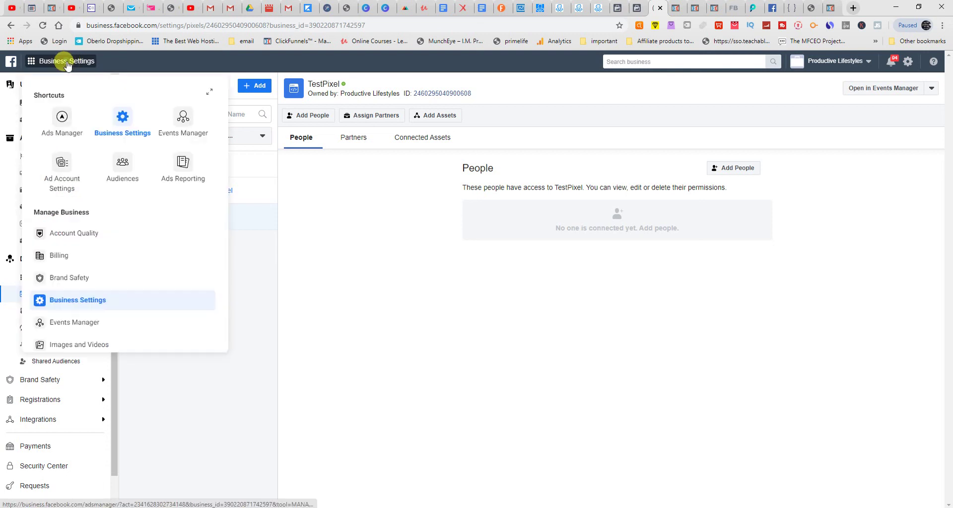
left_click(86, 322)
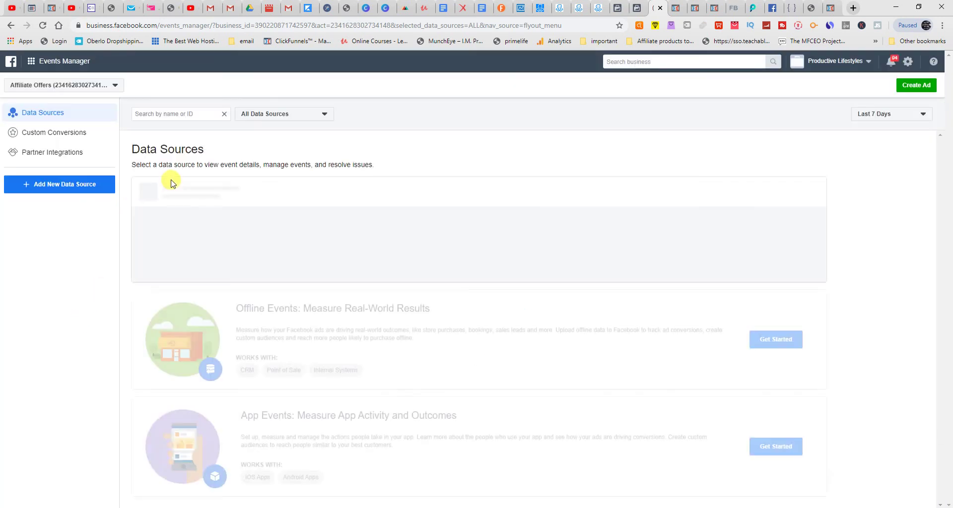
left_click(323, 114)
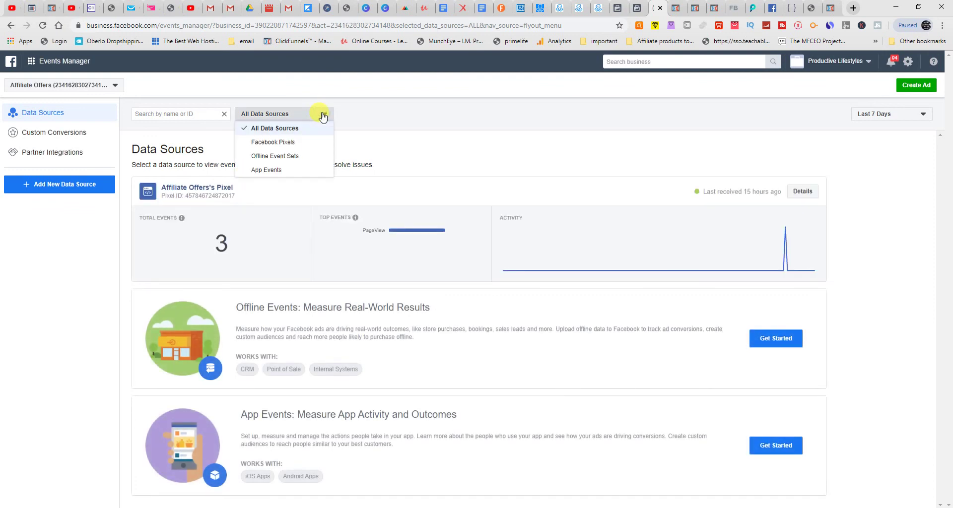
left_click(275, 144)
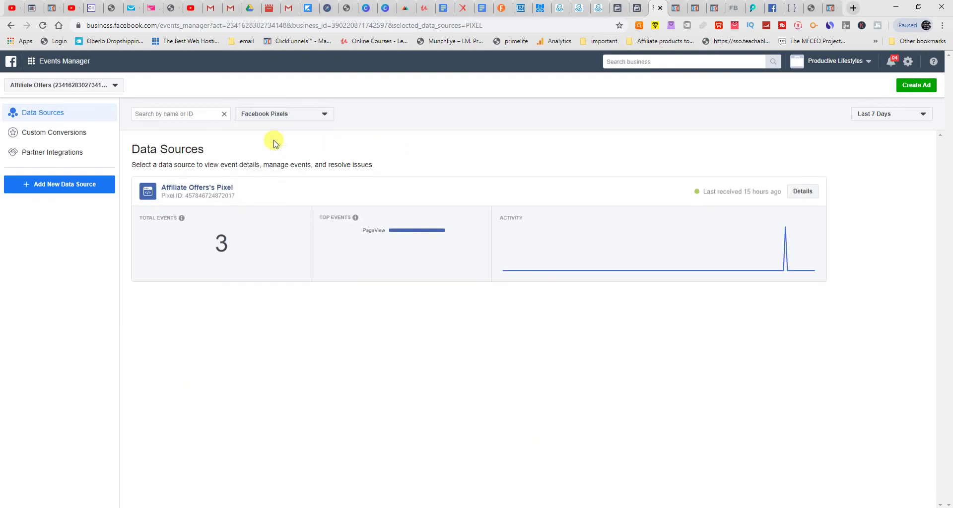
left_click(115, 85)
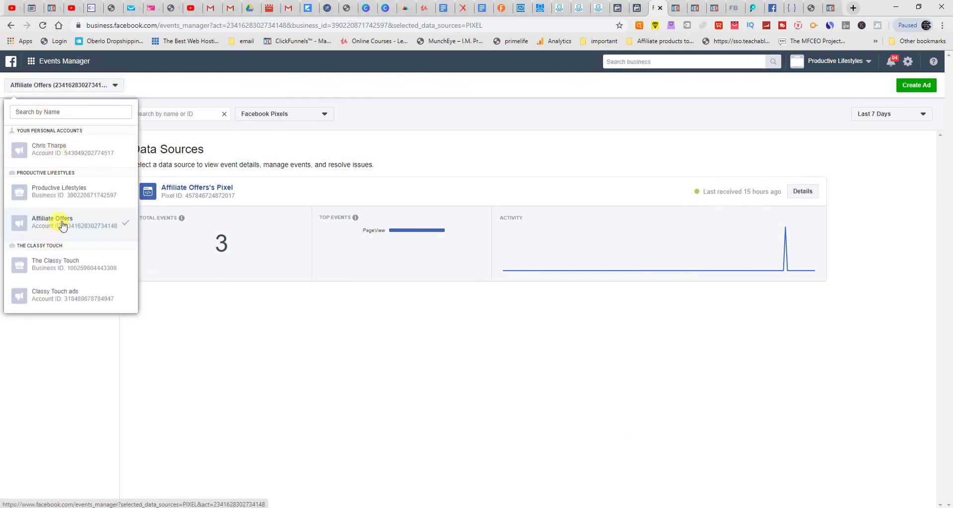
left_click(75, 199)
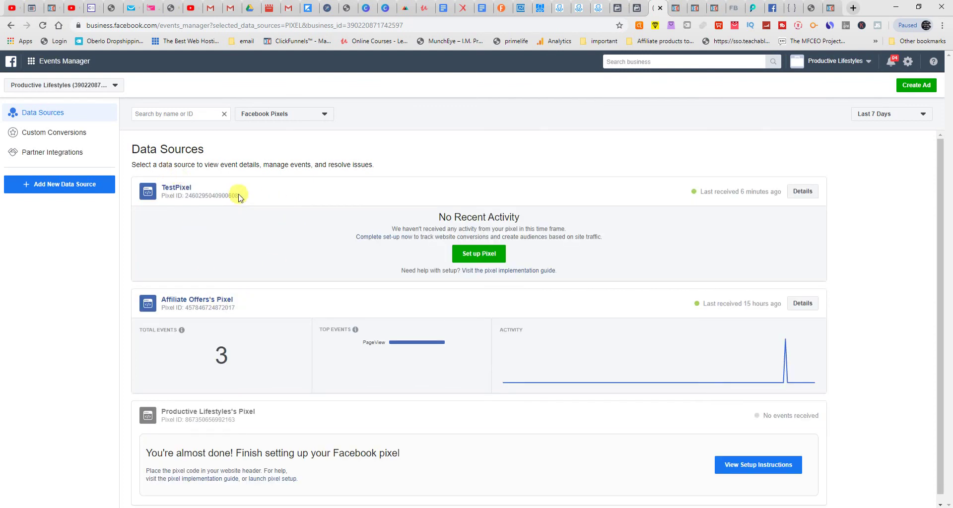
Step: View TestPixel's code installation options and open the linked Facebook Pixel help article
left_click(481, 257)
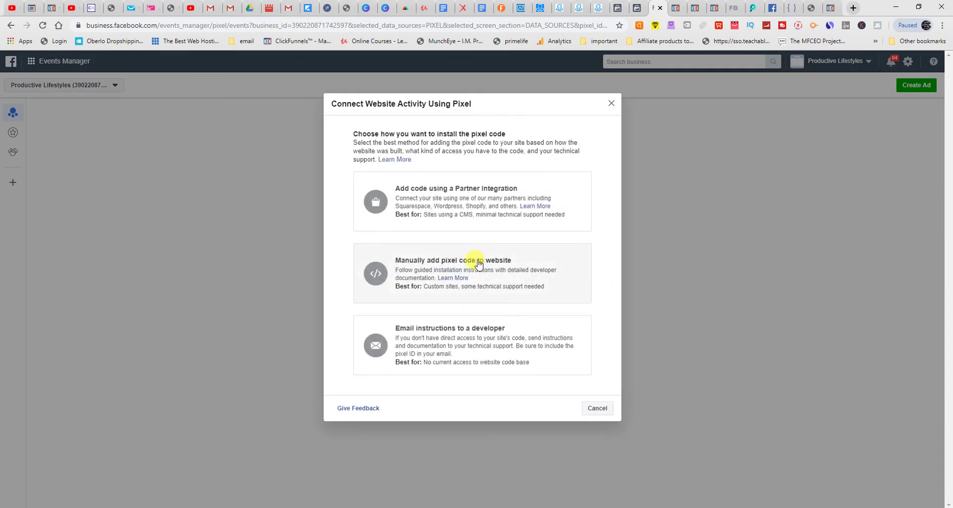
left_click(459, 277)
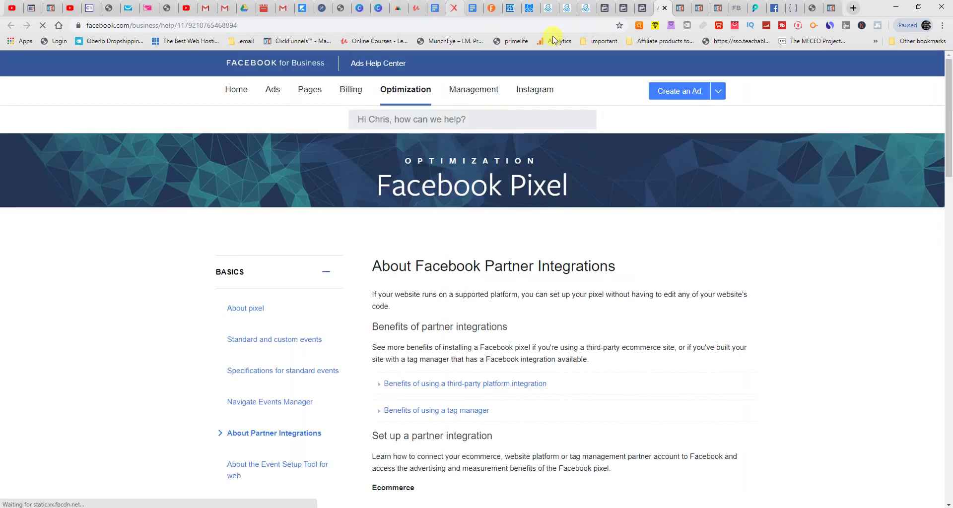
Step: Return to Events Manager and review TestPixel's base code, Automatic Advanced Matching option and base code test section
left_click(641, 8)
mouse_move(494, 382)
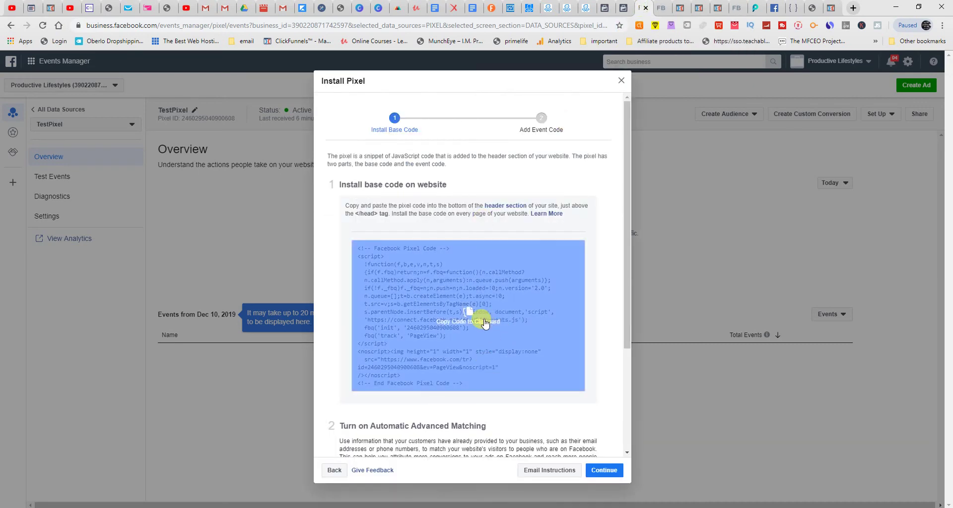
scroll(499, 337, "down", 3)
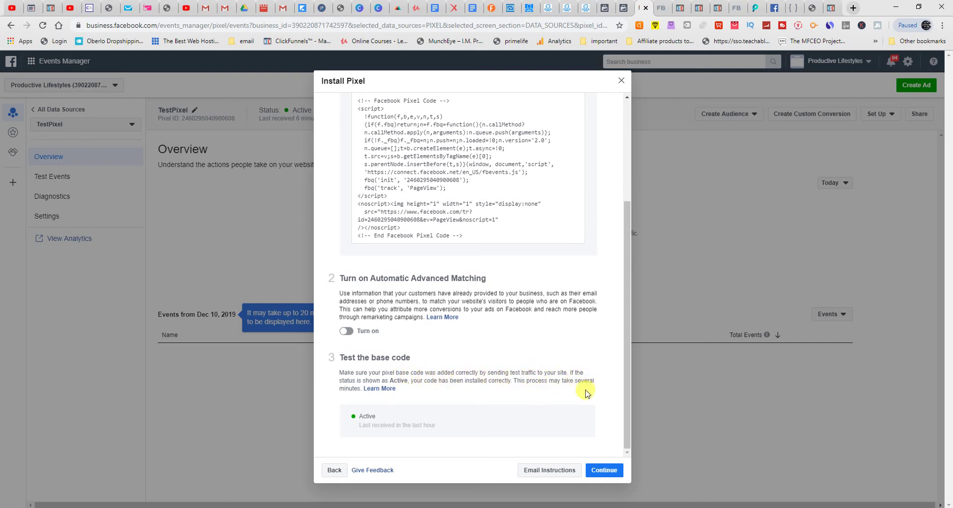
Step: Finish TestPixel's installation through the manual event code option and dismiss the notice about event display delays
left_click(611, 471)
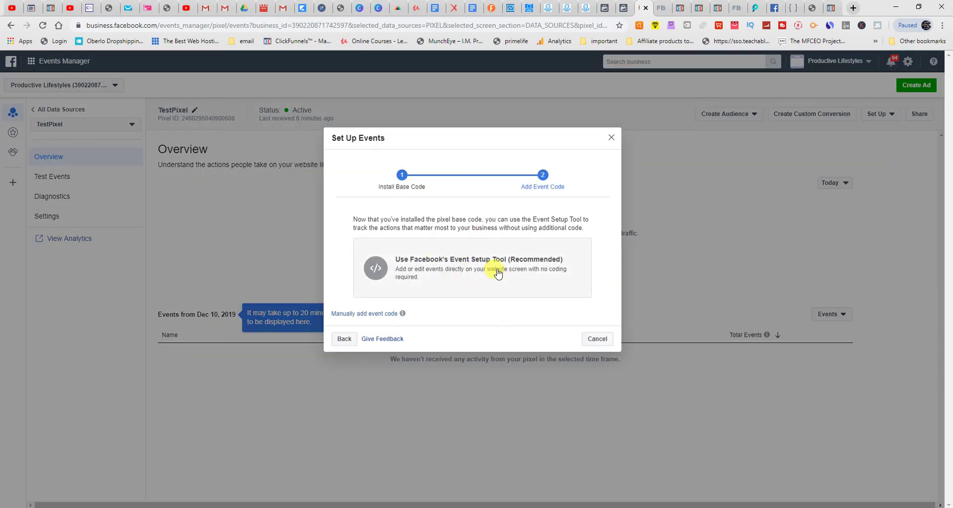
left_click(385, 314)
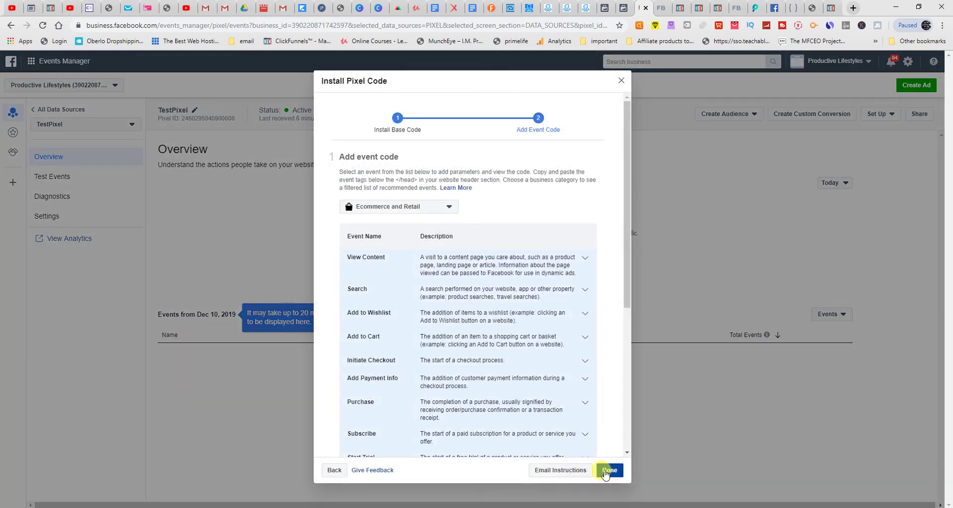
left_click(610, 471)
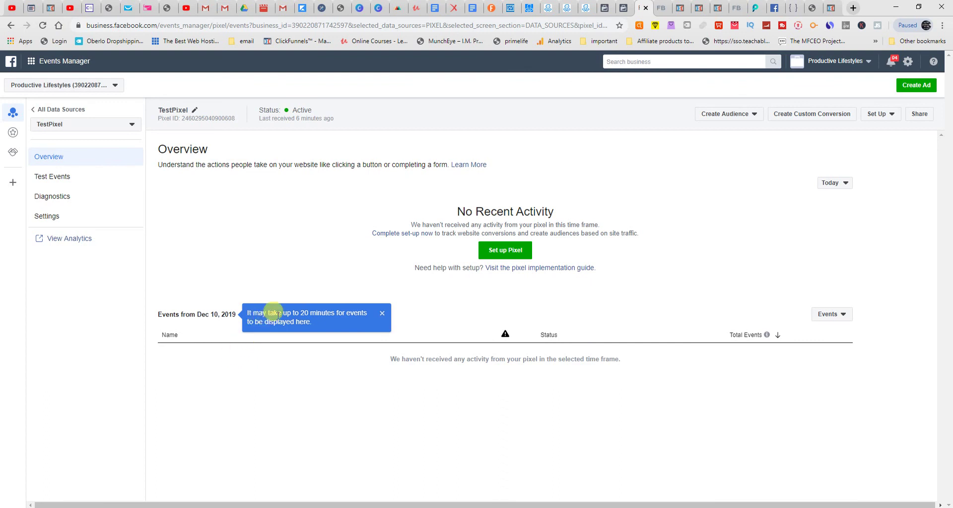
left_click(381, 315)
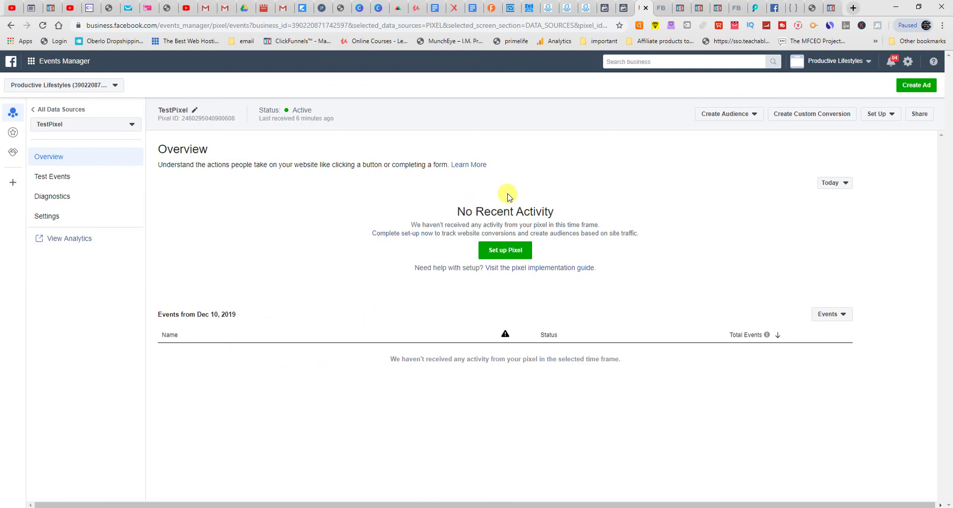